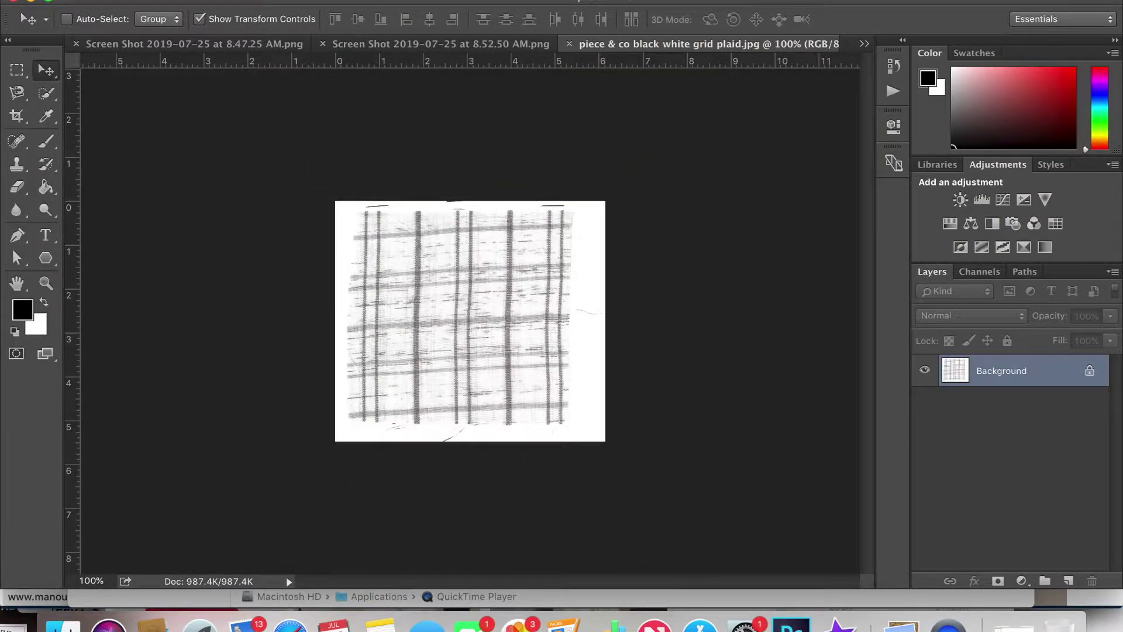
# Step: Open the X front dress sketch file
pyautogui.click(170, 16)
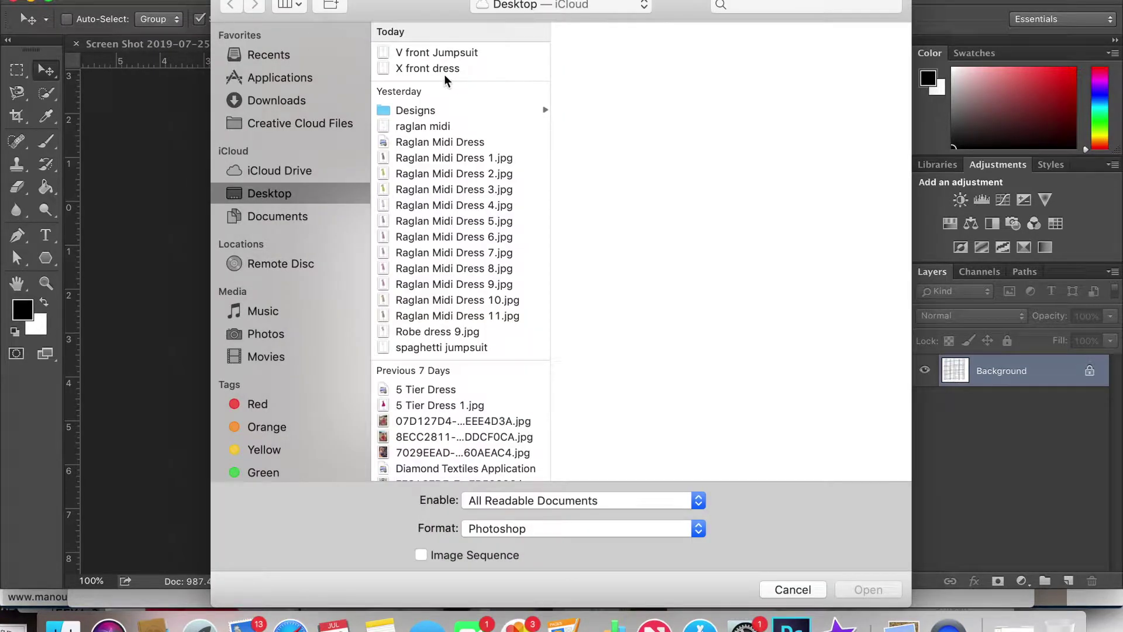
pyautogui.click(444, 69)
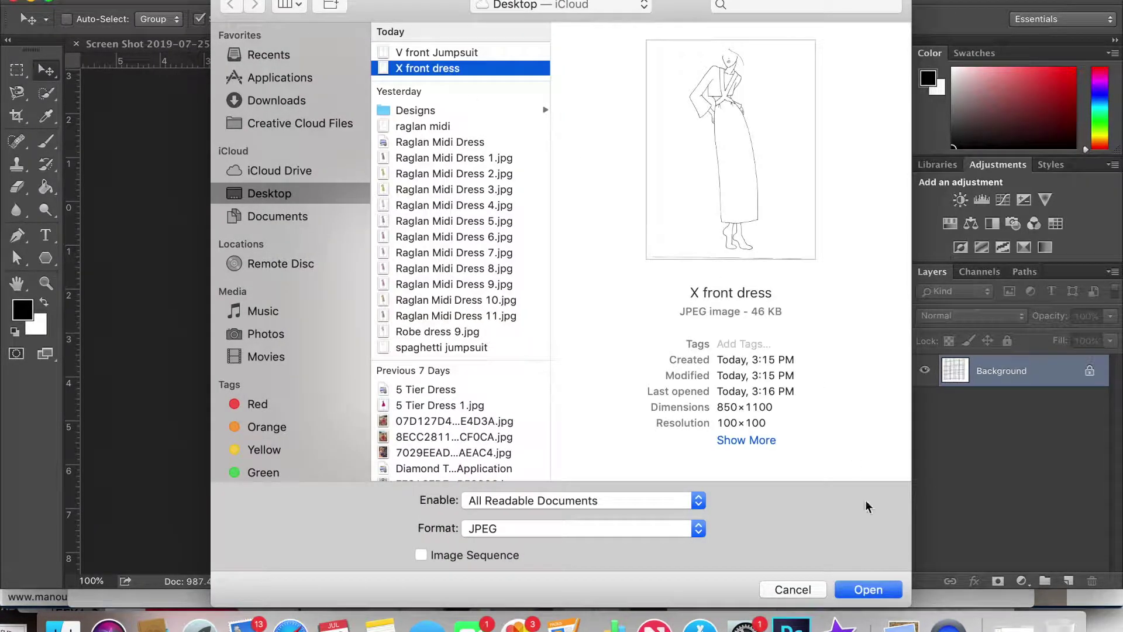
pyautogui.click(871, 590)
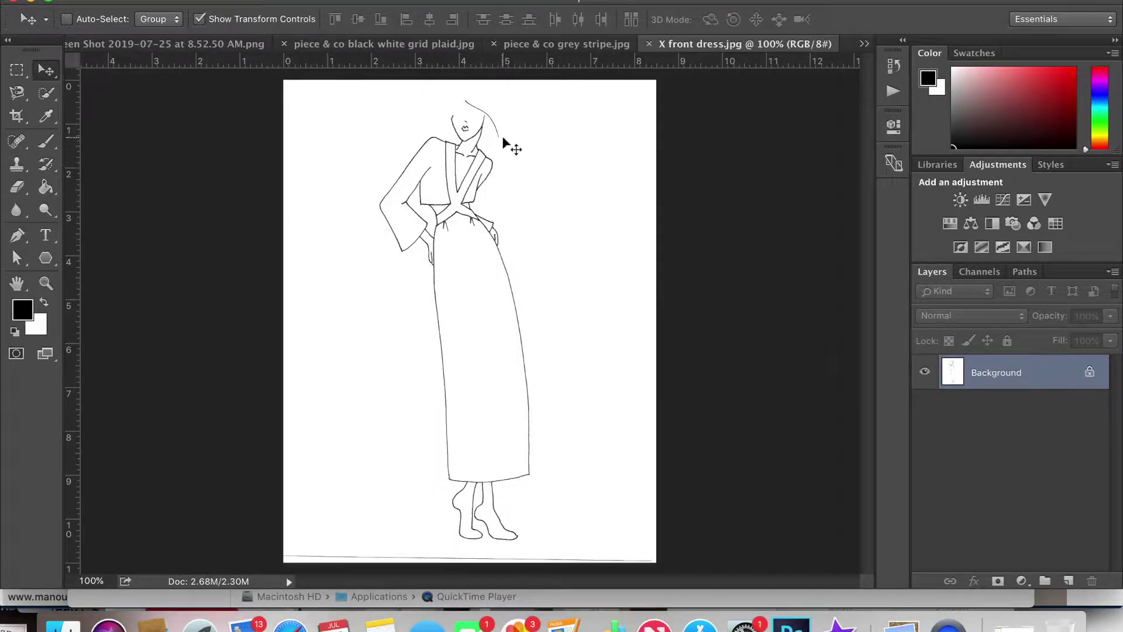
# Step: Switch to the Quick Selection Tool with a 41 px brush
pyautogui.click(47, 95)
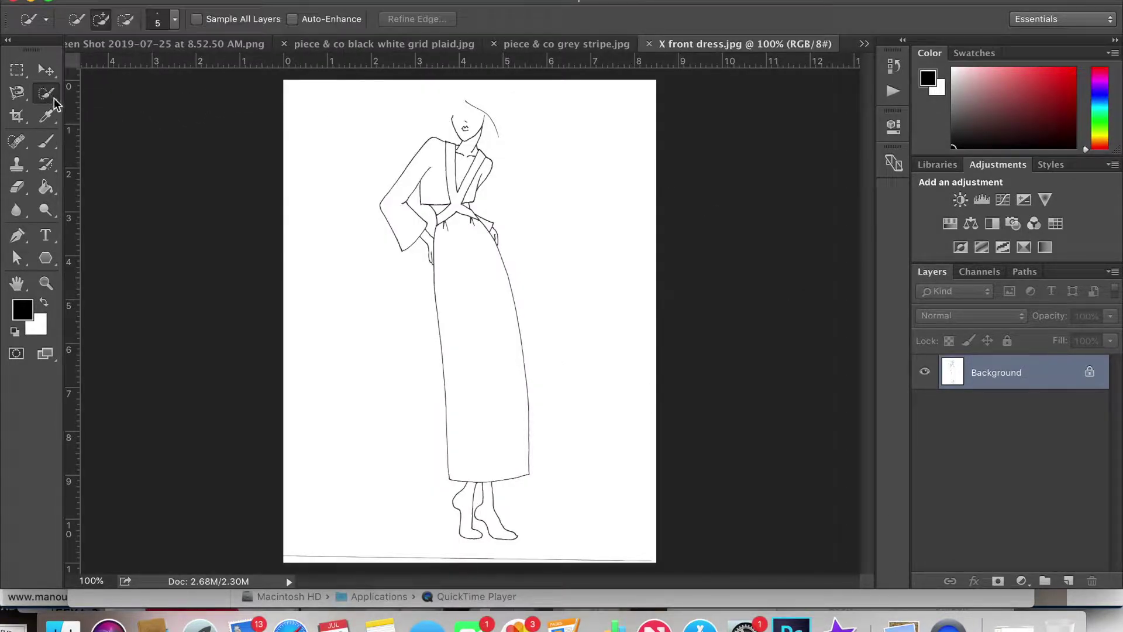
pyautogui.click(55, 104)
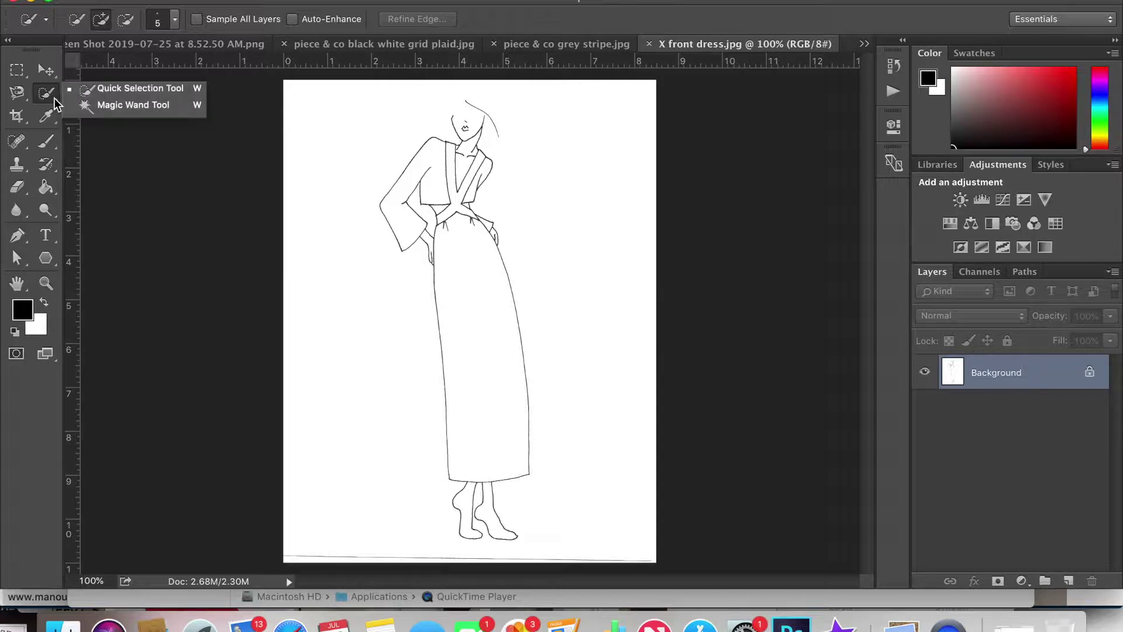
pyautogui.click(113, 92)
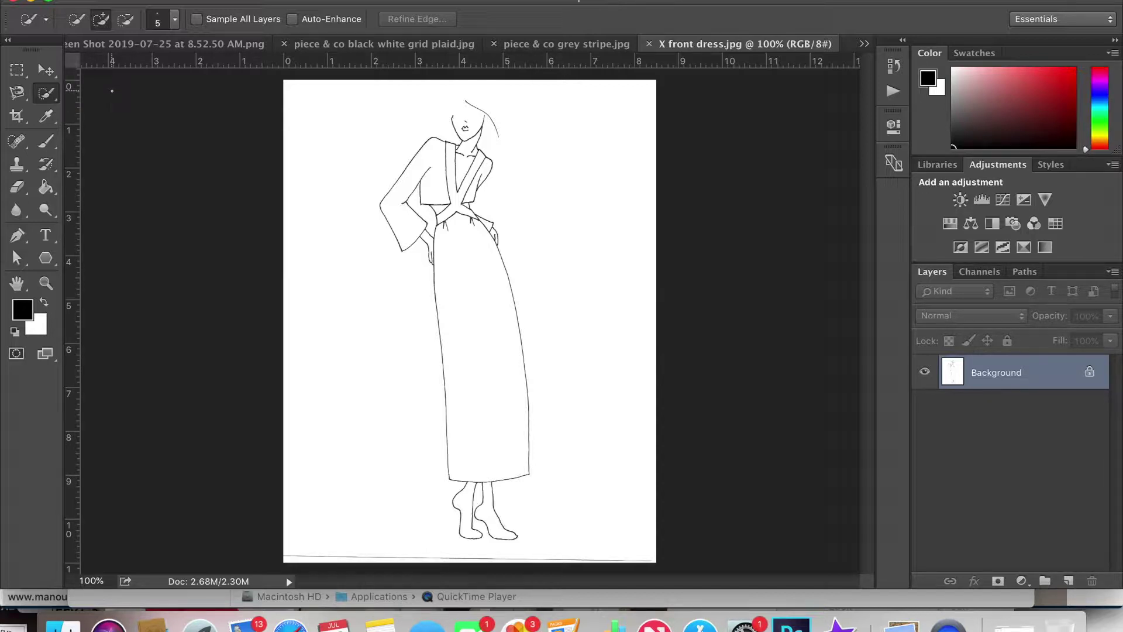
pyautogui.click(175, 21)
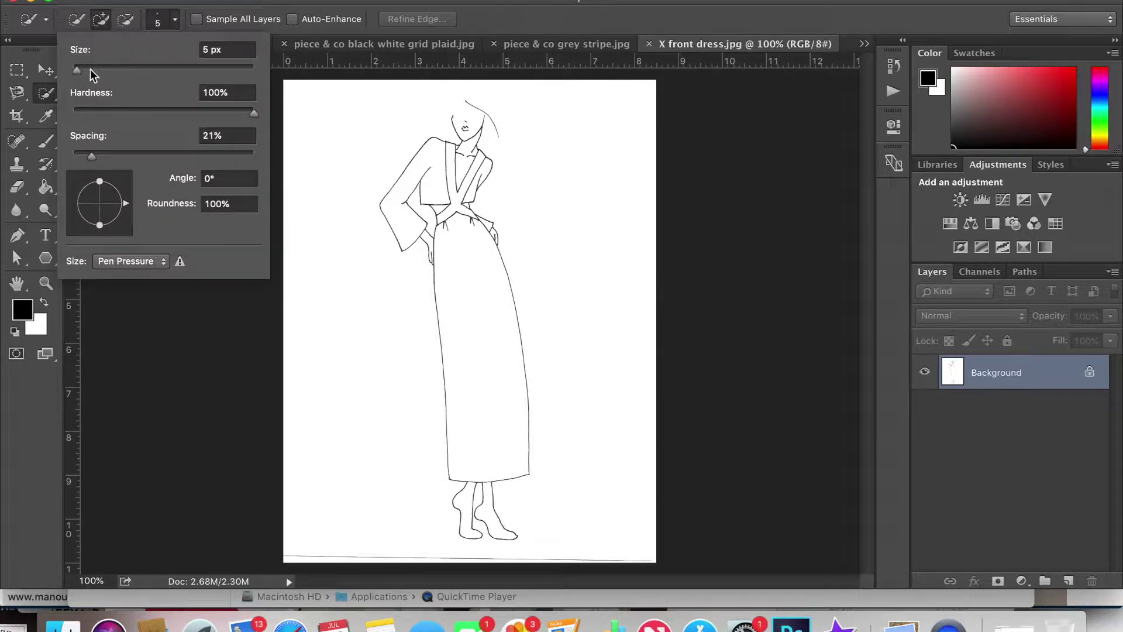
pyautogui.moveTo(92, 68); pyautogui.dragTo(110, 69)
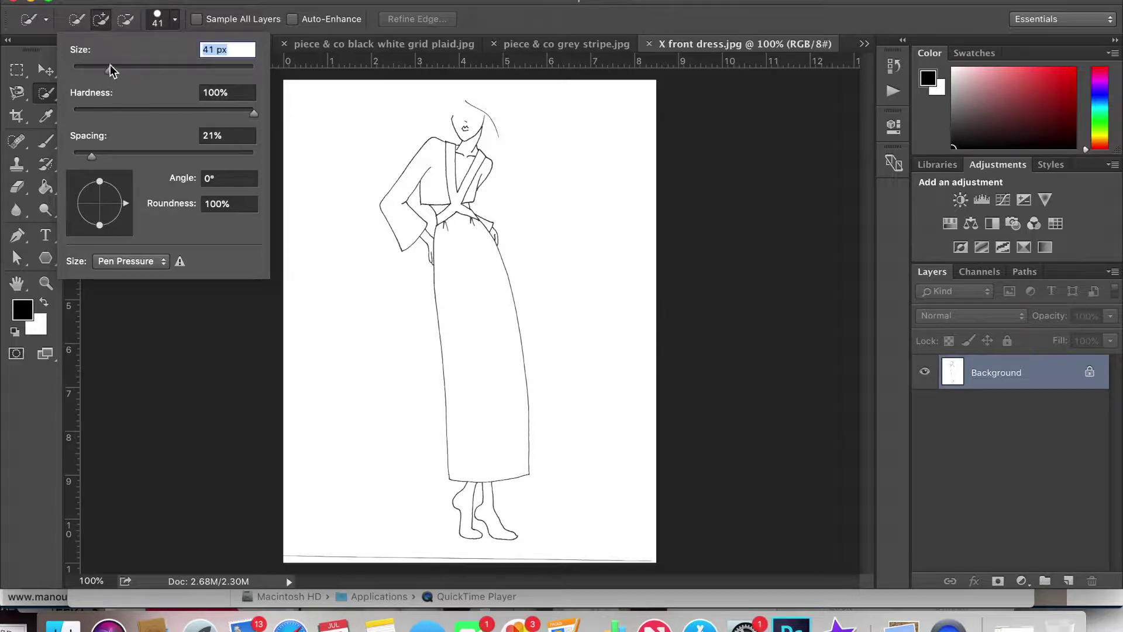
pyautogui.click(157, 6)
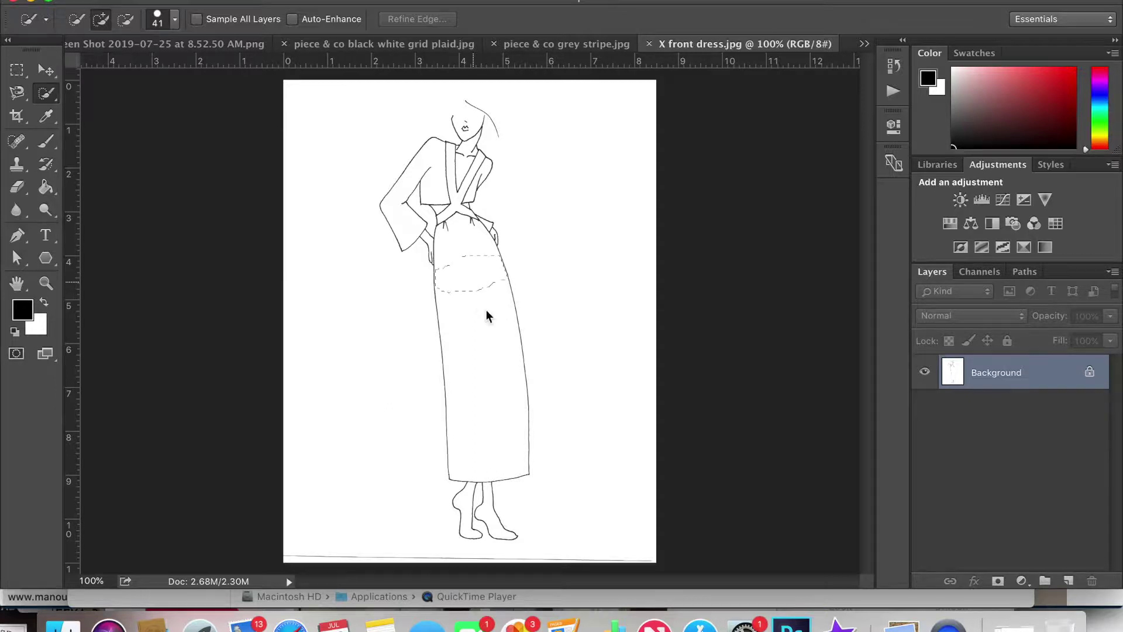
# Step: Select the skirt, save it as a channel named 'skirt', then deselect
pyautogui.moveTo(486, 316); pyautogui.dragTo(464, 266)
pyautogui.scroll(3, 474, 293)
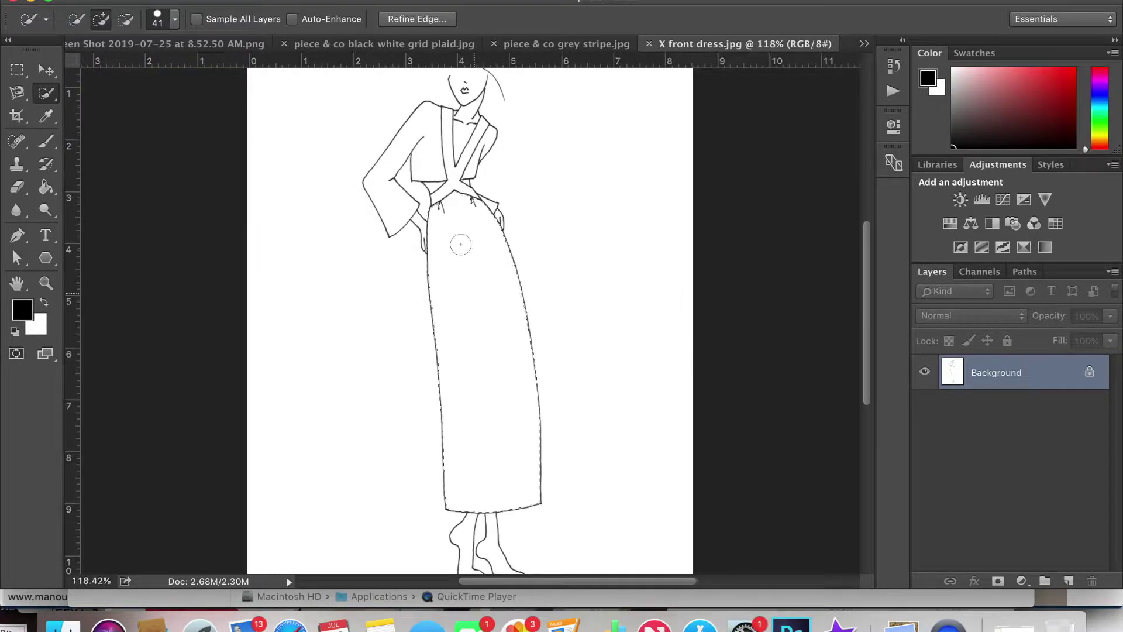
pyautogui.click(378, 0)
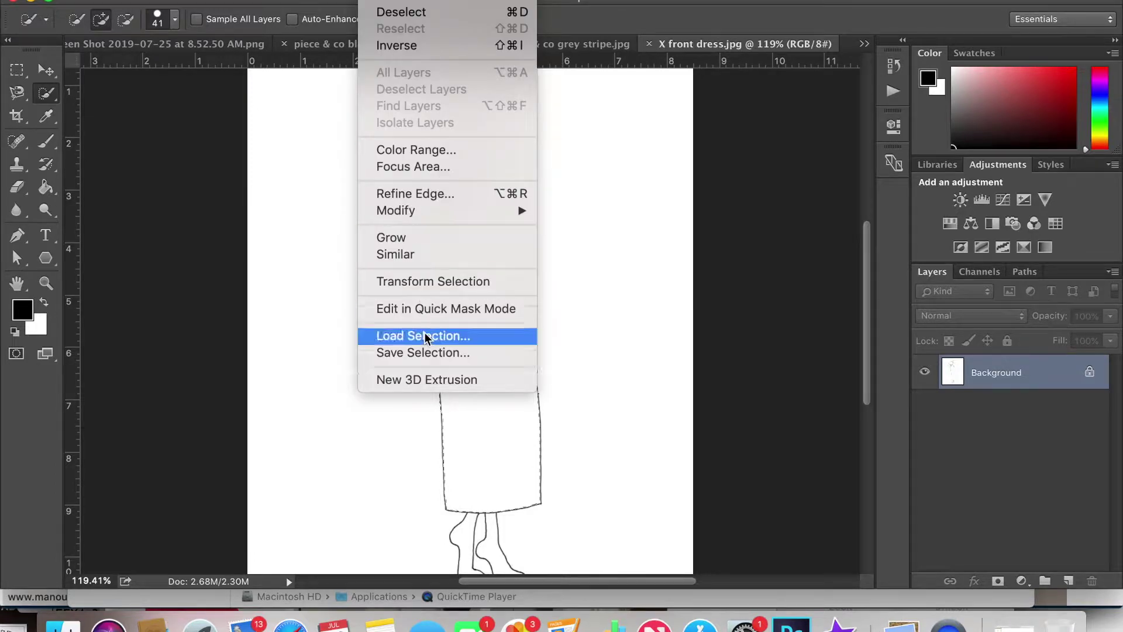
pyautogui.click(426, 354)
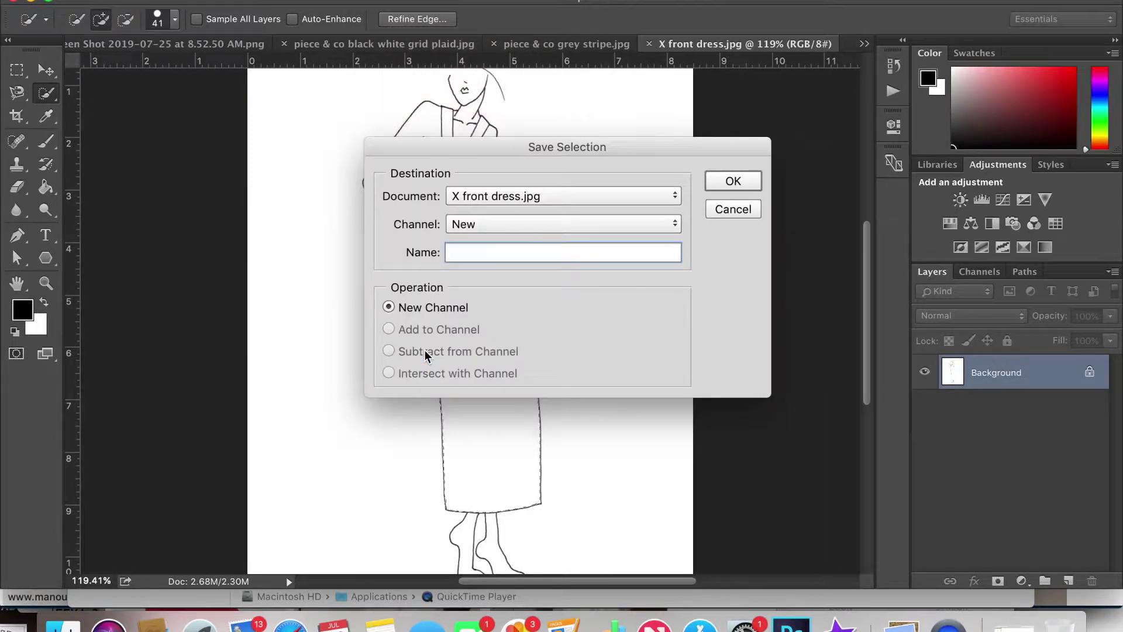
pyautogui.write('skirt')
pyautogui.press('Return')
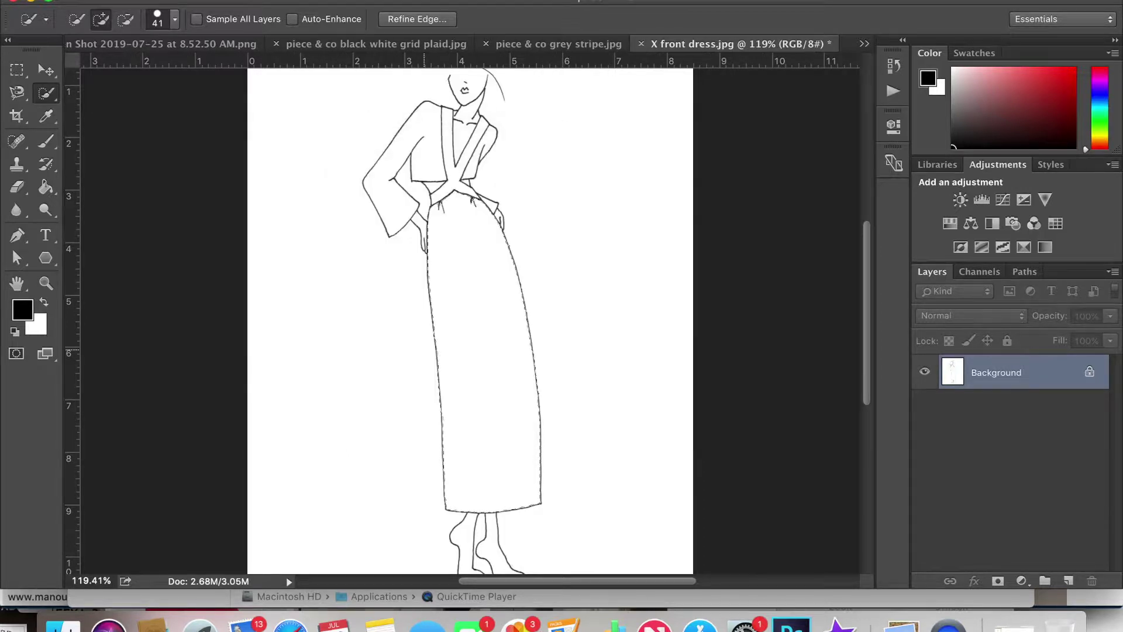
pyautogui.hotkey('ctrl', 'd')
# Step: Select the bodice and sleeves, shrinking the brush to 20 px then 10 px for the cuffs
pyautogui.scroll(5, 425, 217)
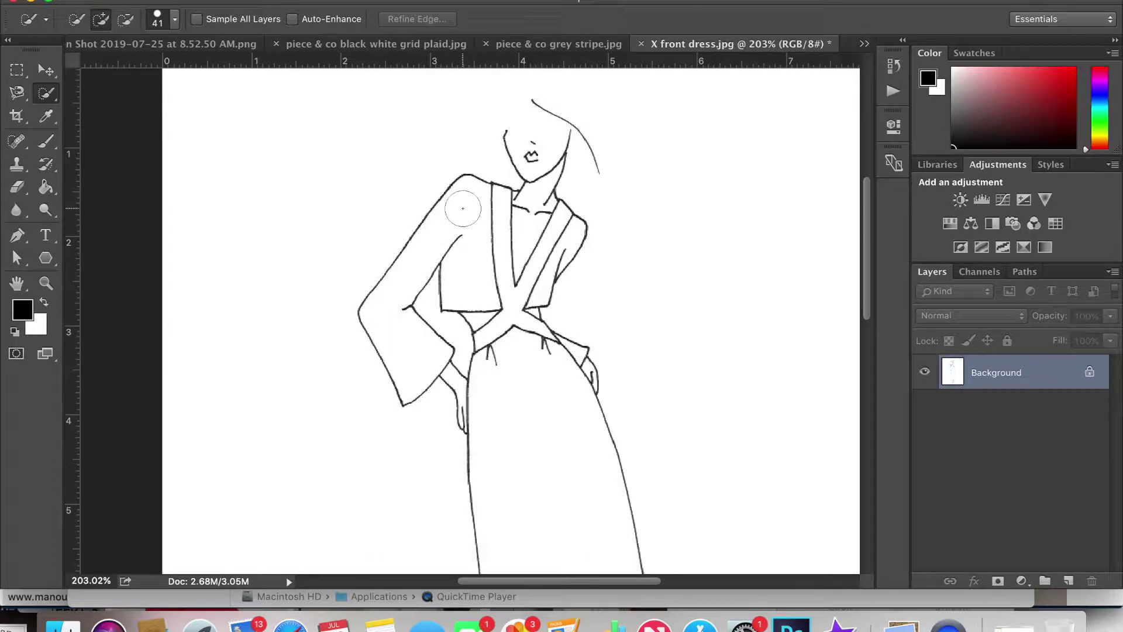
pyautogui.moveTo(462, 207); pyautogui.dragTo(464, 214)
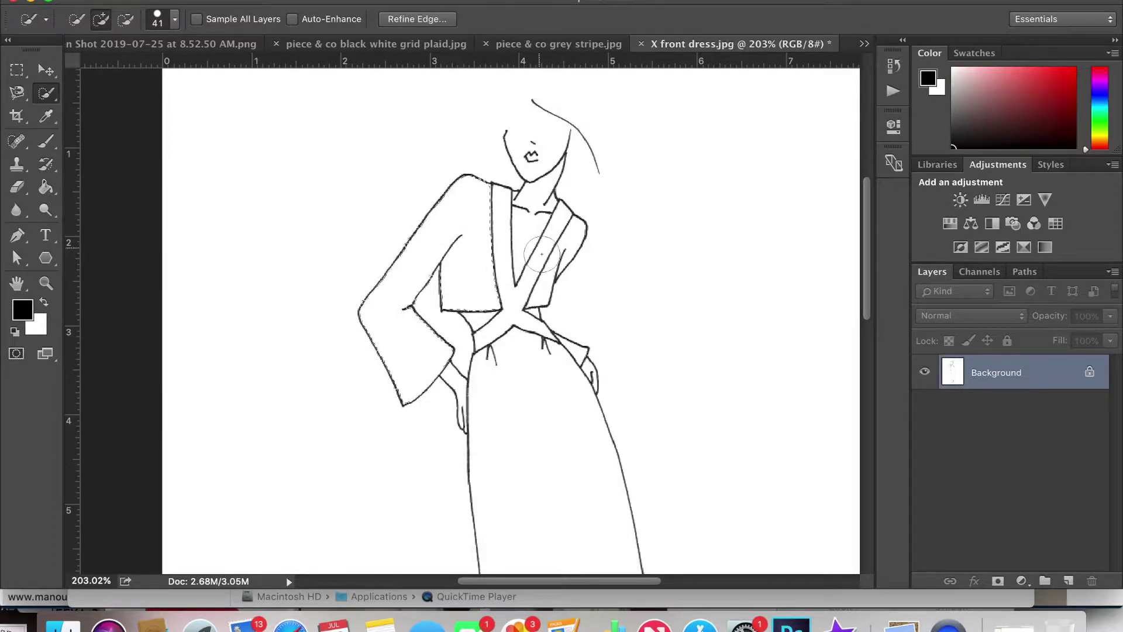
pyautogui.click(174, 19)
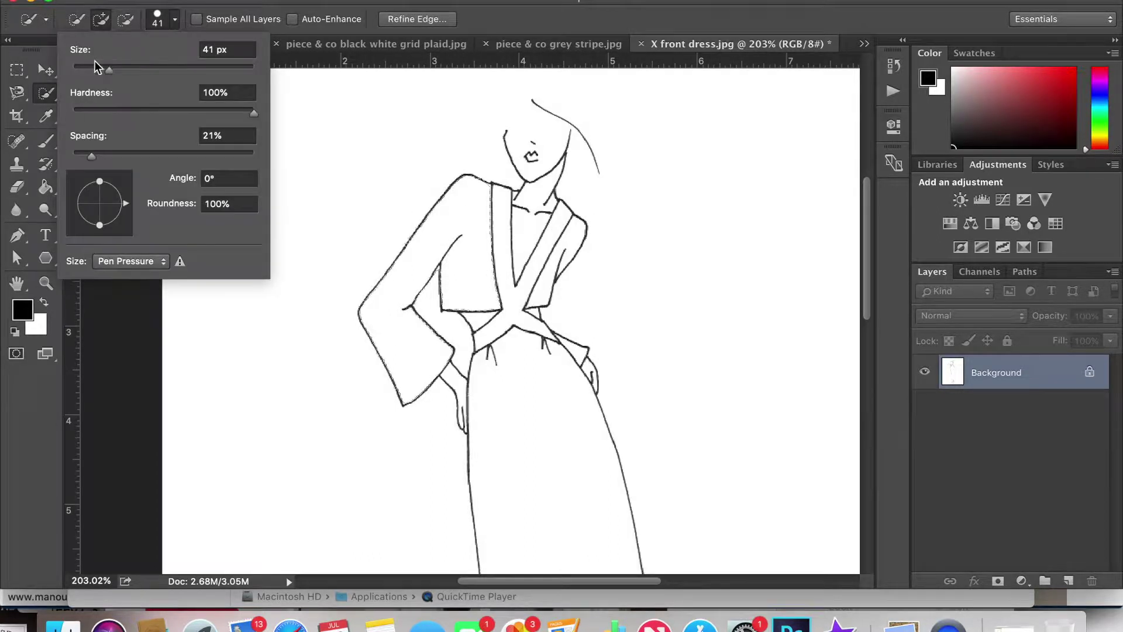
pyautogui.click(117, 50)
pyautogui.write('20')
pyautogui.press('Return')
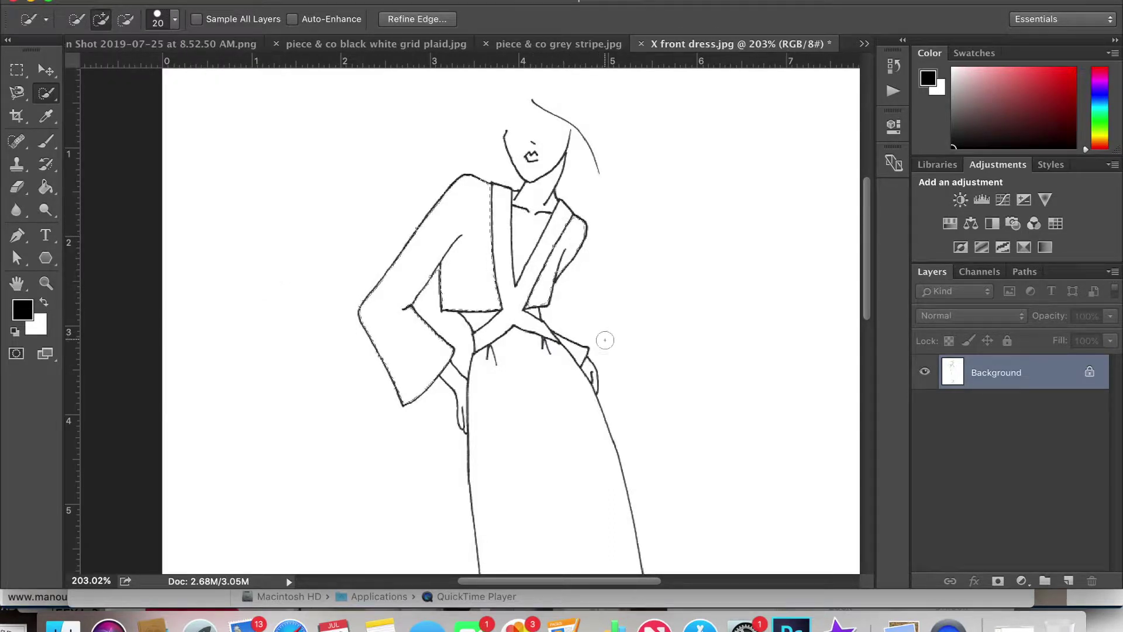
pyautogui.click(175, 20)
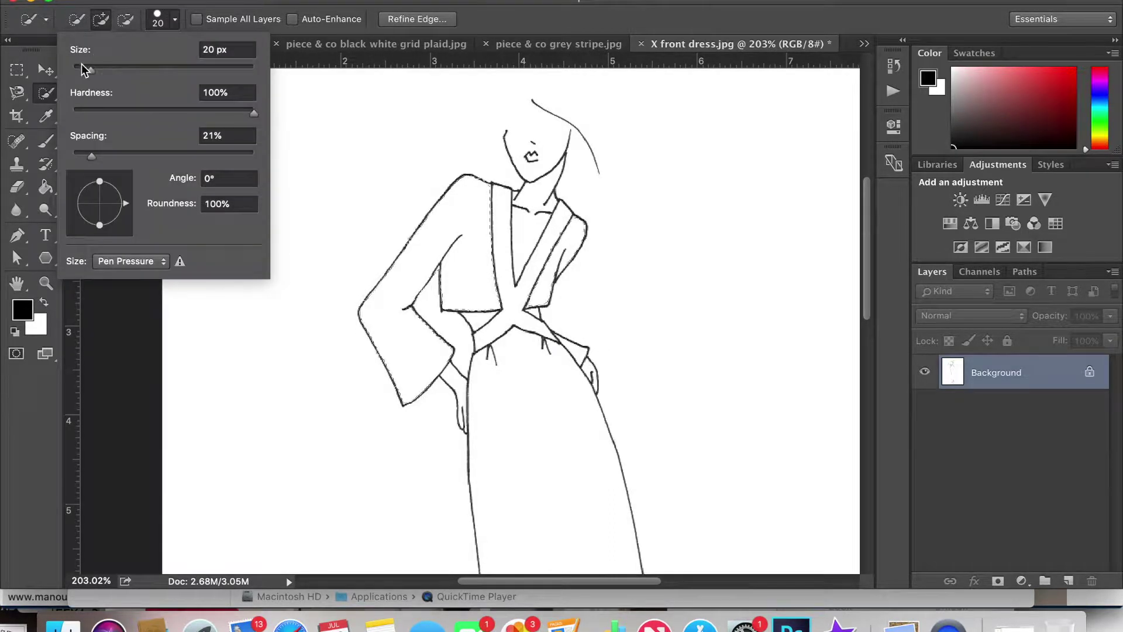
pyautogui.moveTo(85, 69); pyautogui.dragTo(81, 69)
pyautogui.press('Return')
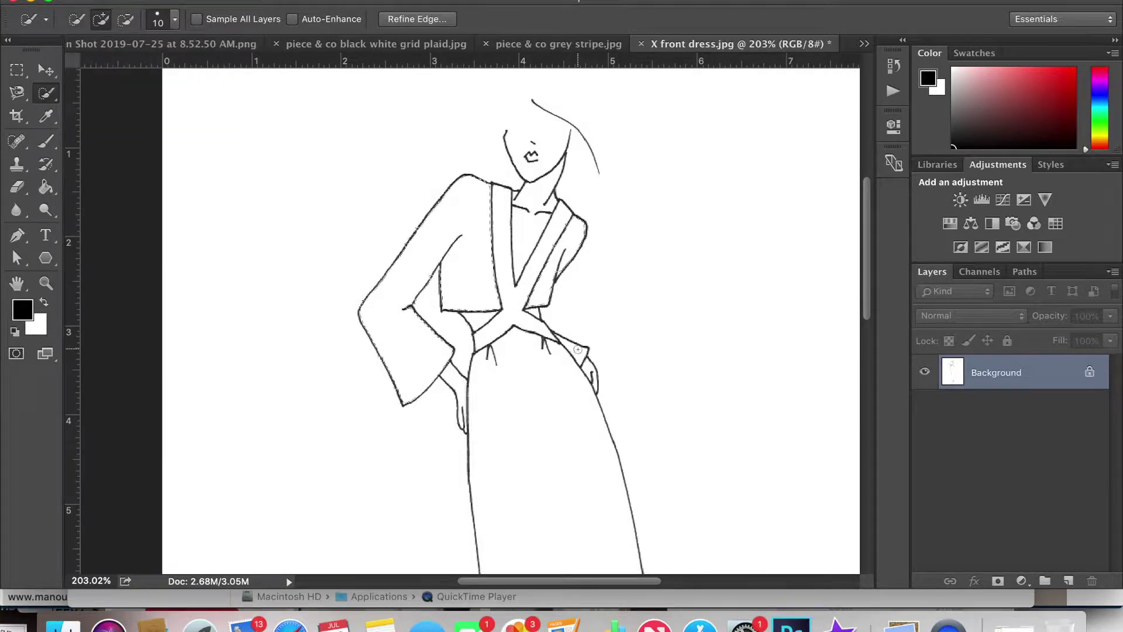
pyautogui.moveTo(578, 351); pyautogui.dragTo(591, 356)
# Step: Refine the bodice and sleeves selection with a 6 px brush, subtracting stray areas using Alt
pyautogui.scroll(3, 570, 352)
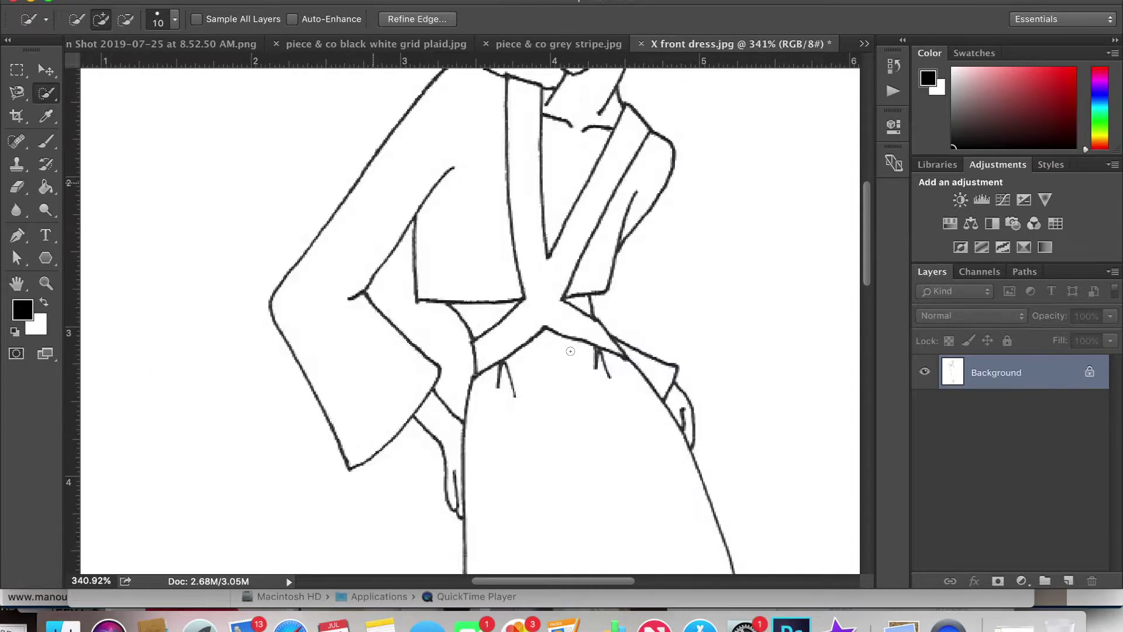
pyautogui.scroll(1, 570, 351)
pyautogui.click(174, 21)
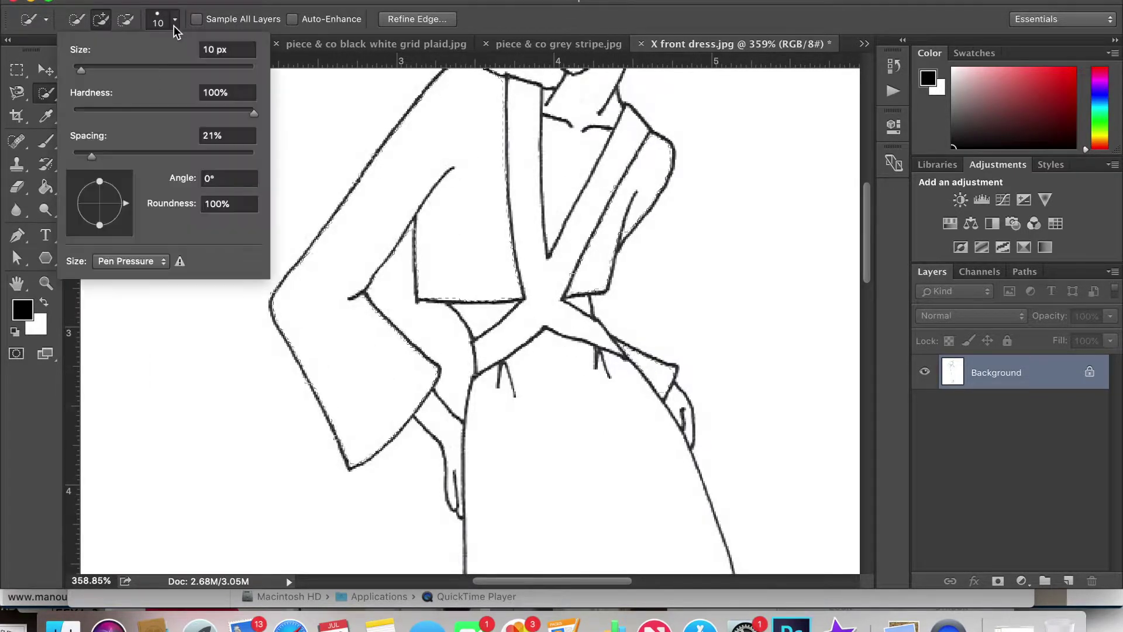
pyautogui.moveTo(81, 71); pyautogui.dragTo(77, 70)
pyautogui.press('Return')
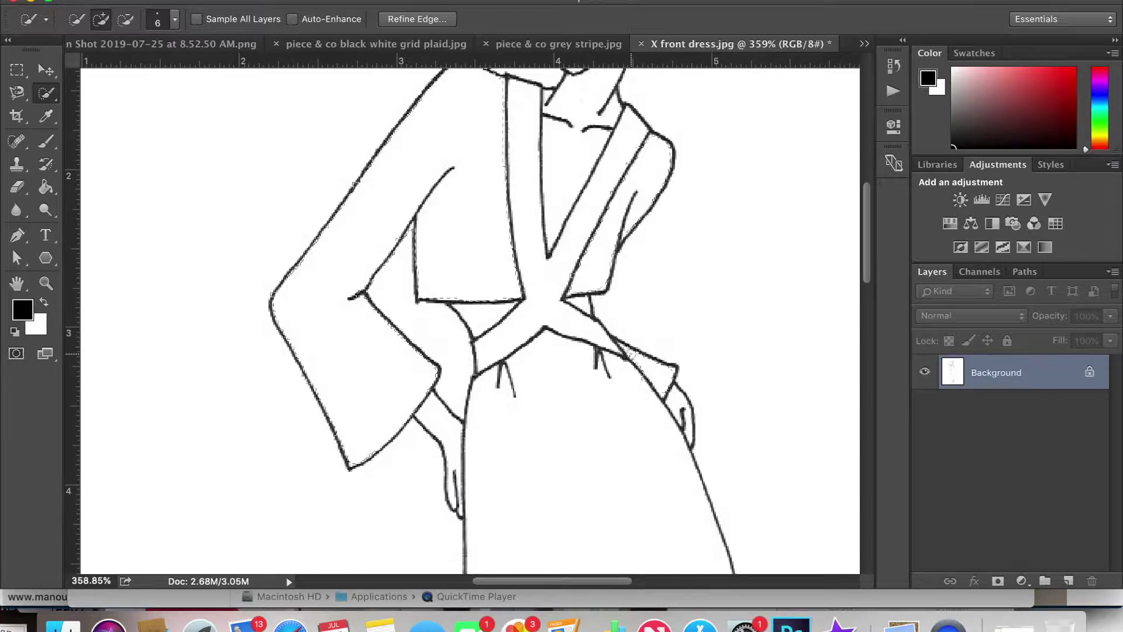
pyautogui.press('alt')
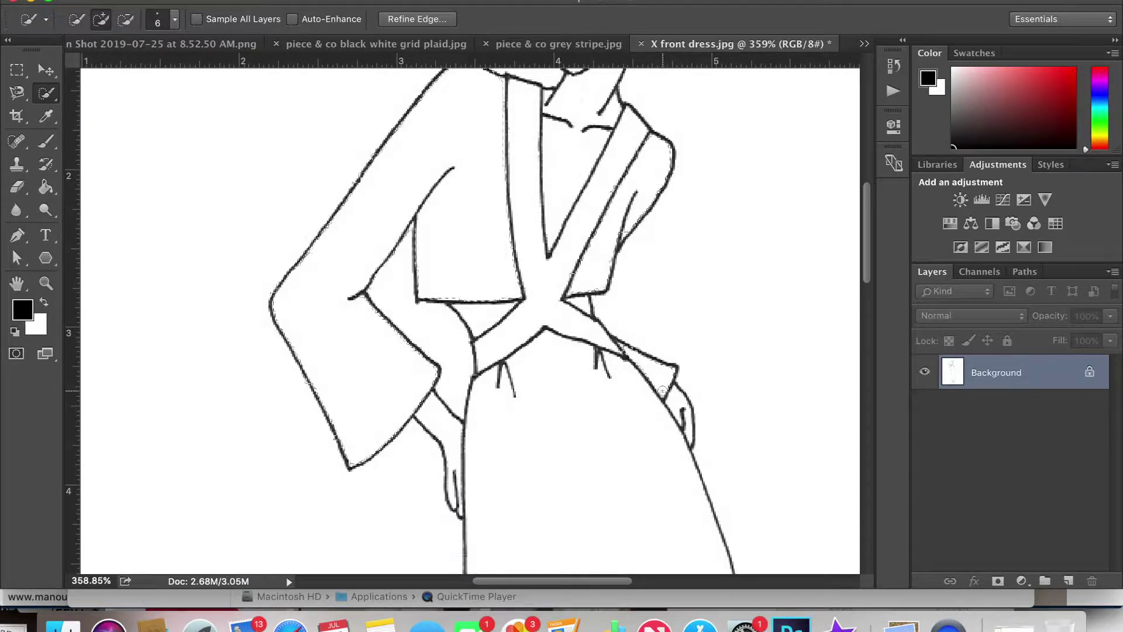
pyautogui.press('alt')
pyautogui.press('alt')
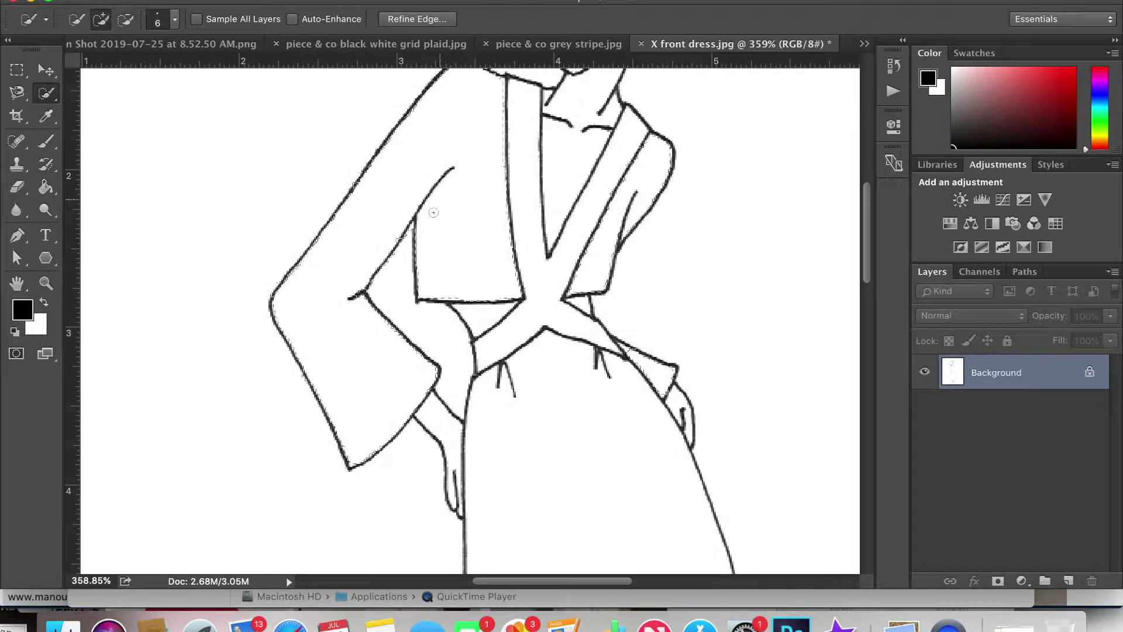
pyautogui.press('alt')
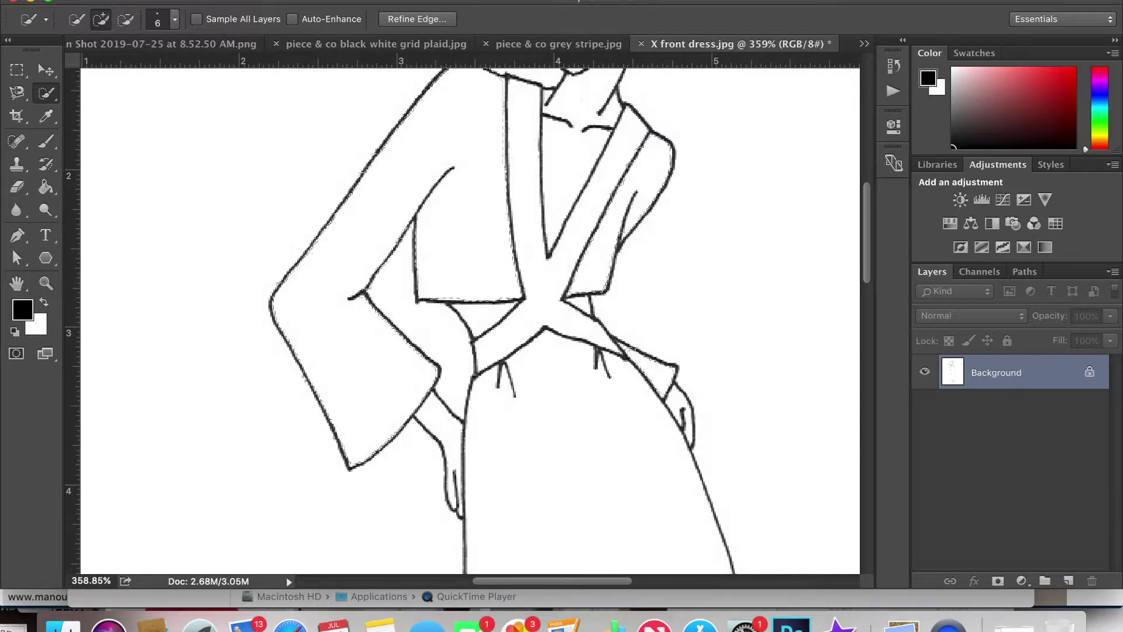
# Step: Save the selection as a channel named 'bodice and sleeves' and deselect
pyautogui.click(380, 1)
pyautogui.click(456, 350)
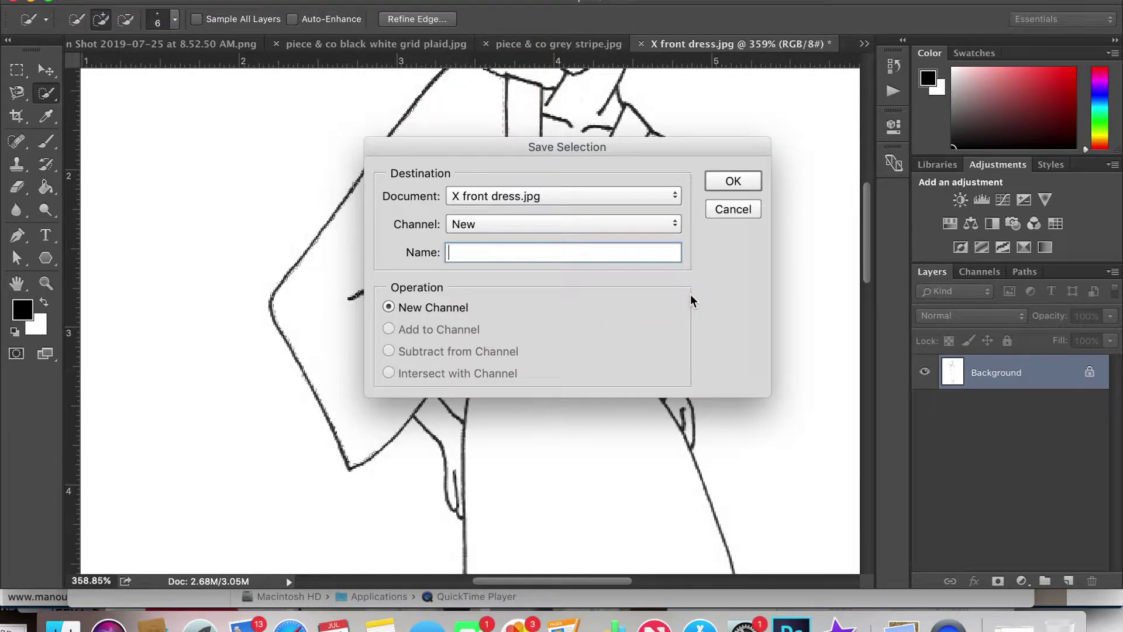
pyautogui.write('bodice and sleeves')
pyautogui.press('Return')
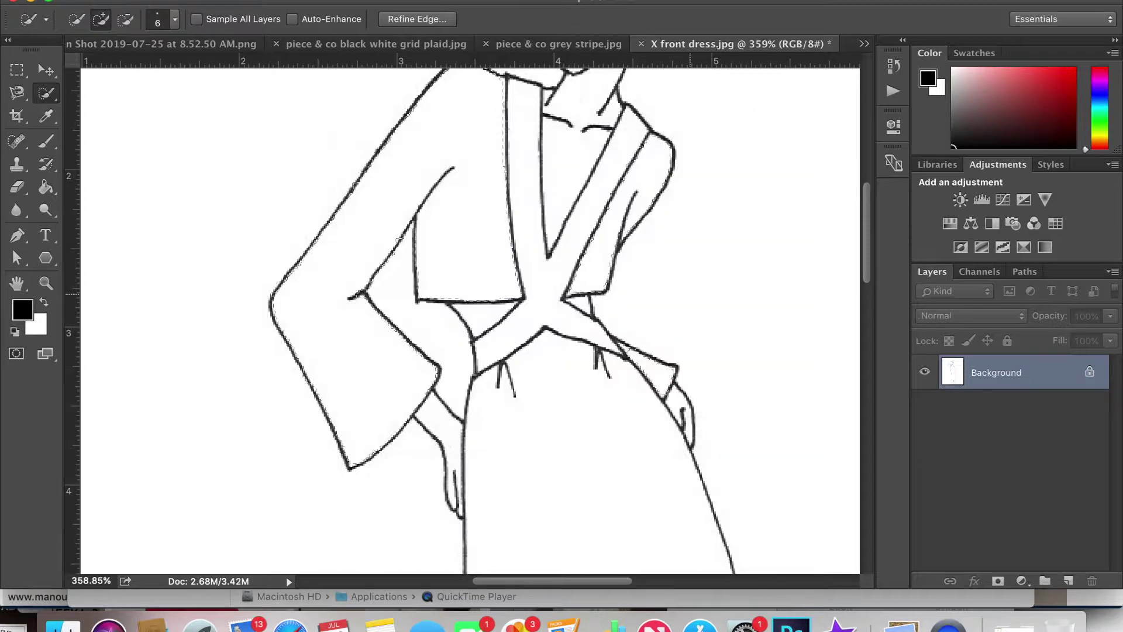
pyautogui.press('super+d')
# Step: Select the X-front straps, save them as channel 'x front', and deselect
pyautogui.click(525, 142)
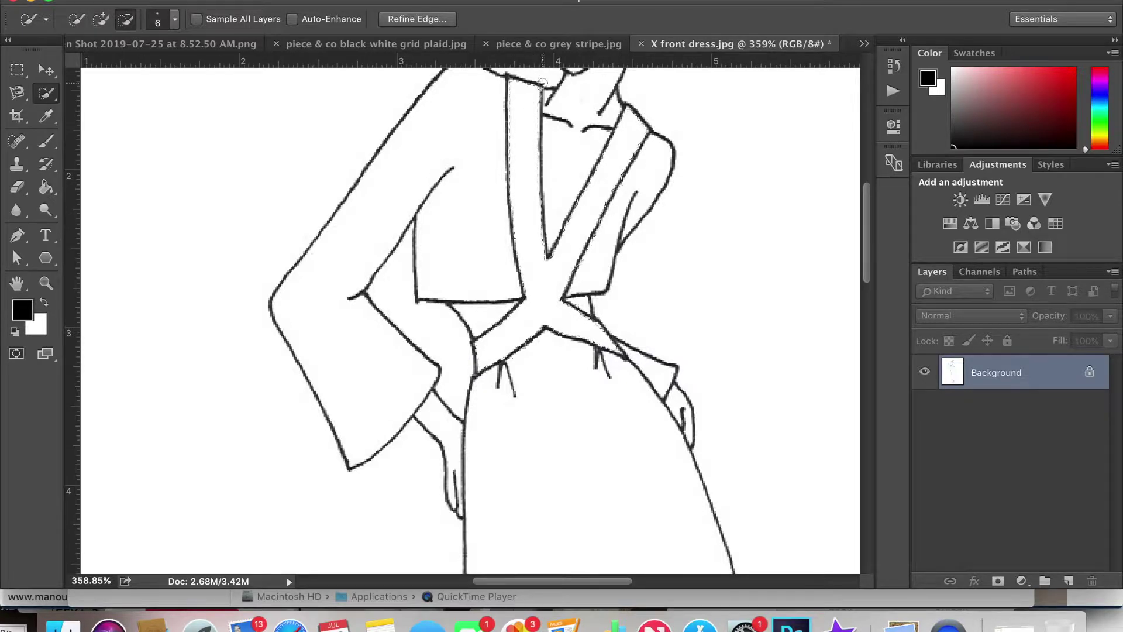
pyautogui.click(377, 2)
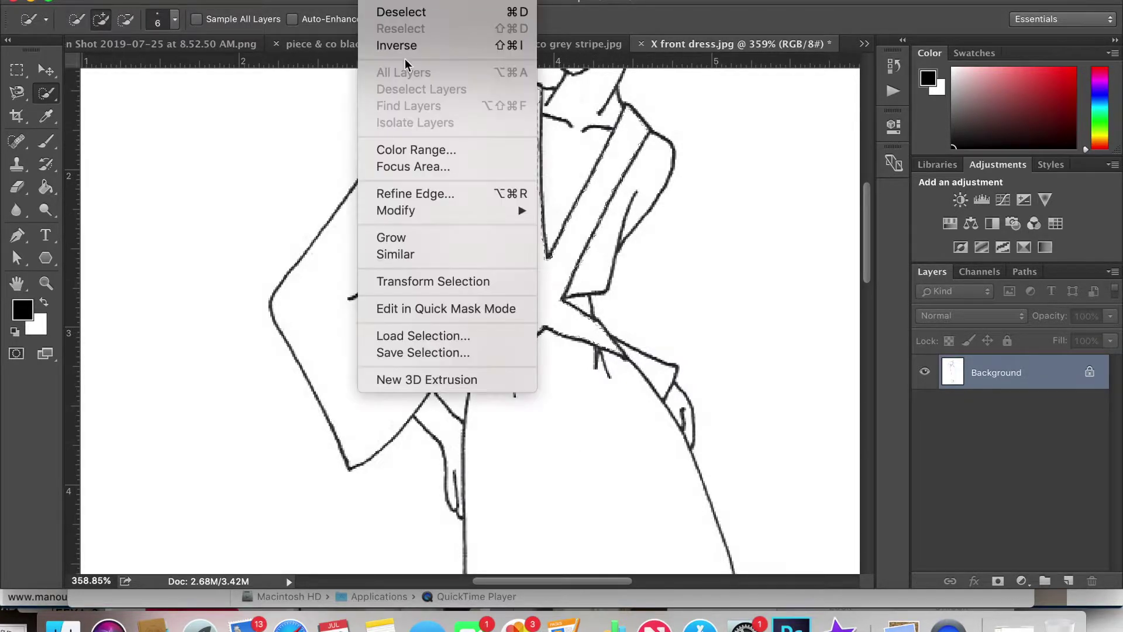
pyautogui.click(435, 351)
pyautogui.write('x front trim')
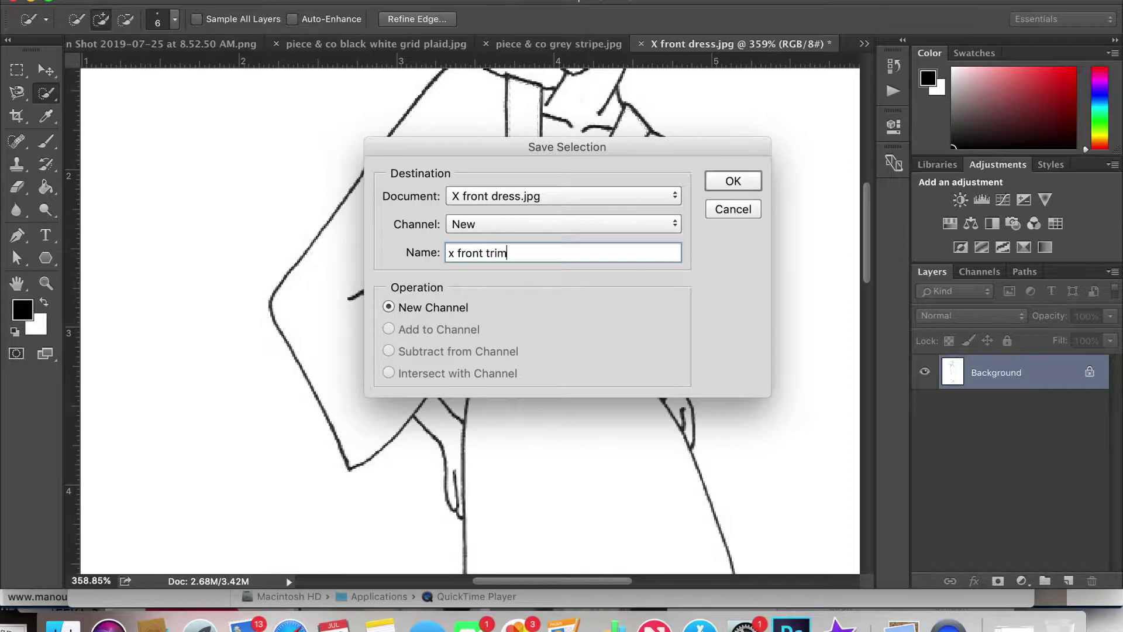
pyautogui.press('Return')
pyautogui.press('super+d')
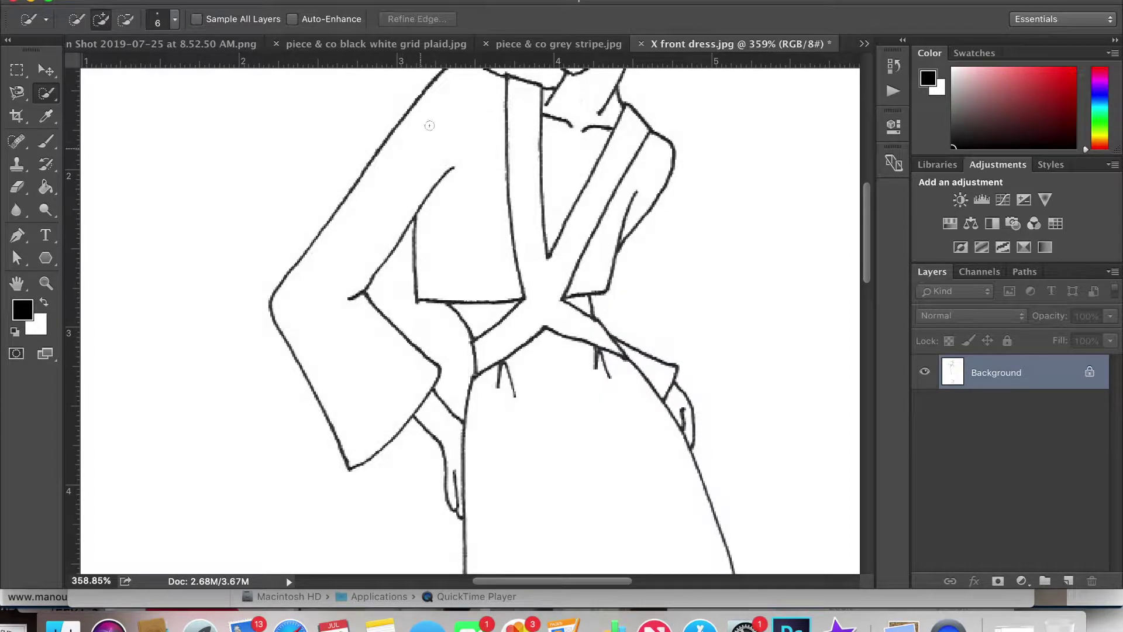
# Step: Crop the grey stripe fabric image down to its clean stripes
pyautogui.click(588, 43)
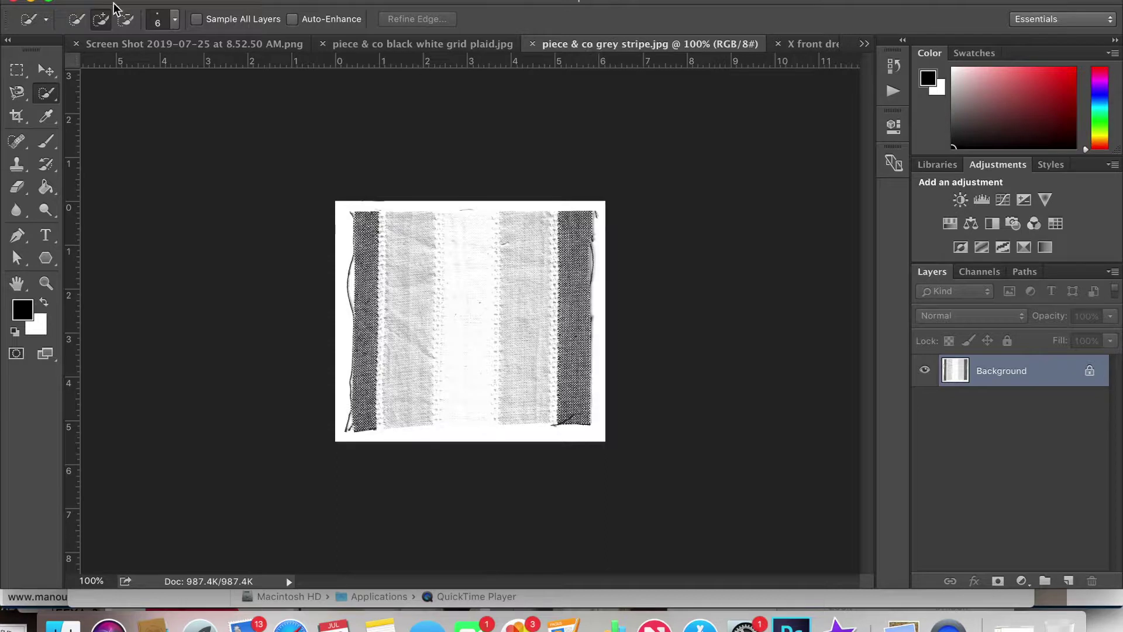
pyautogui.click(17, 116)
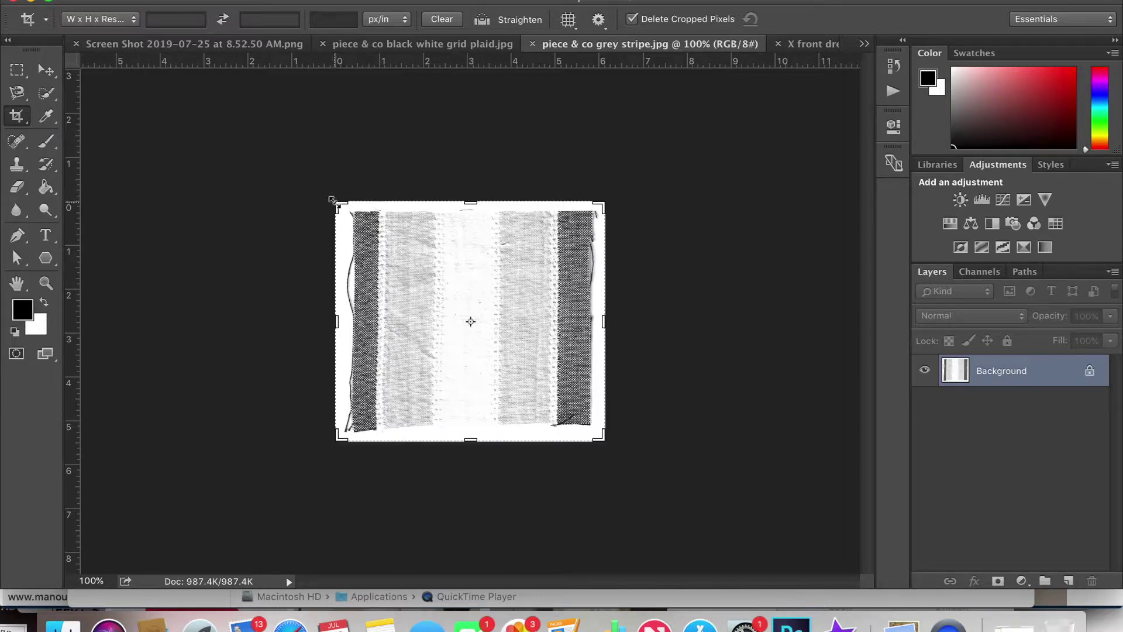
pyautogui.moveTo(332, 200); pyautogui.dragTo(346, 208)
pyautogui.moveTo(591, 433)
pyautogui.mouseDown()
pyautogui.moveTo(596, 408)
pyautogui.moveTo(579, 415)
pyautogui.mouseUp()
pyautogui.click(809, 20)
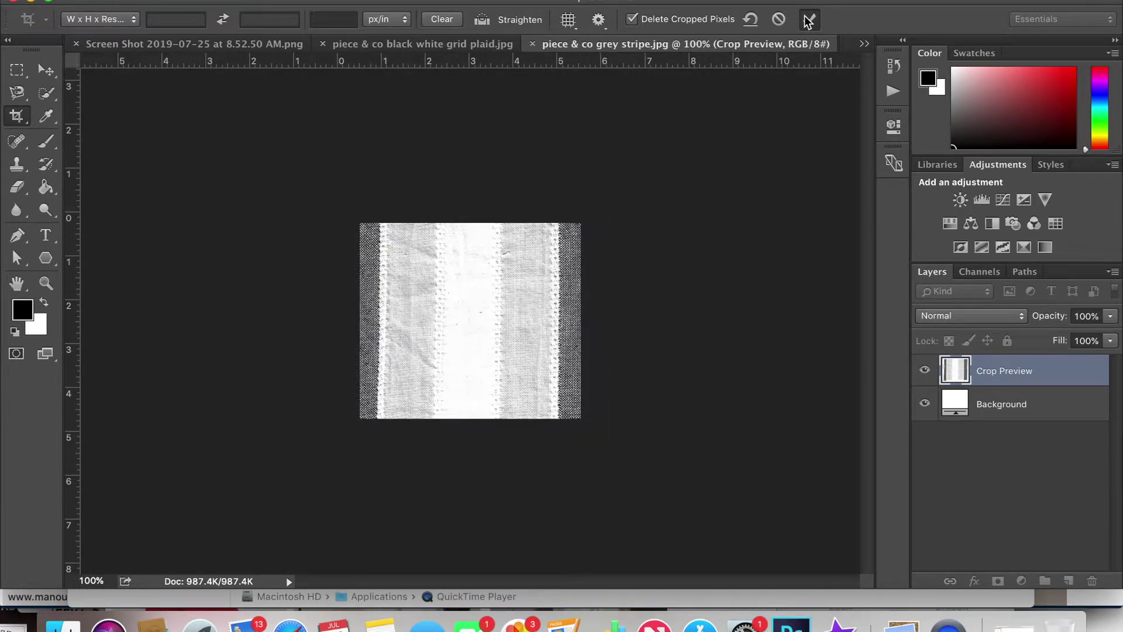
# Step: Define the cropped image as a pattern named 'black white grey stripe'
pyautogui.click(196, 1)
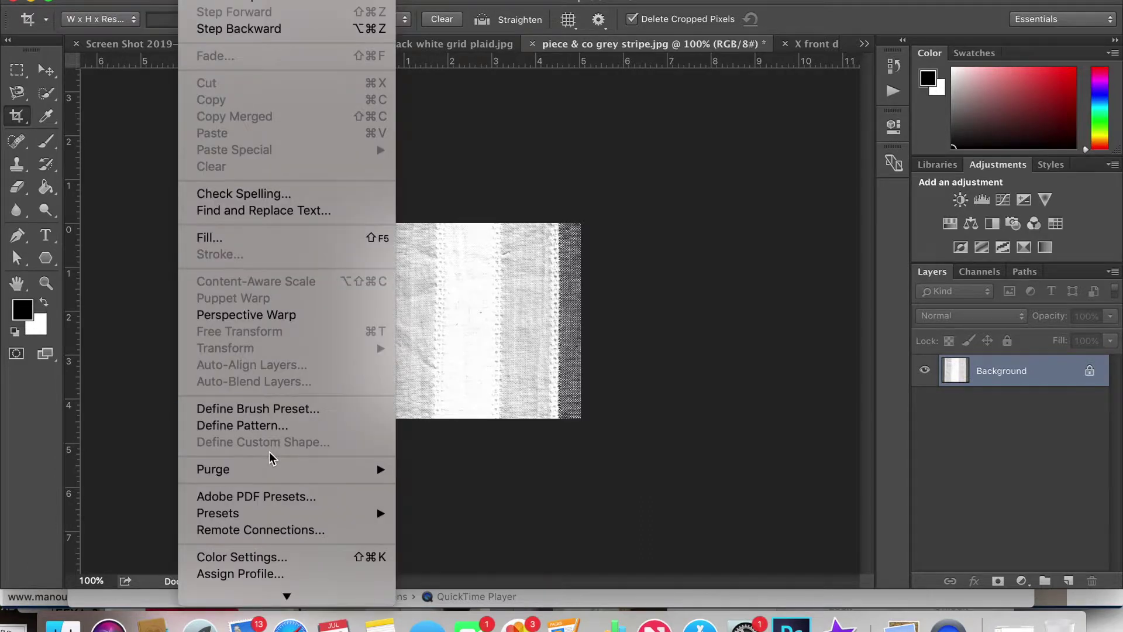
pyautogui.click(260, 426)
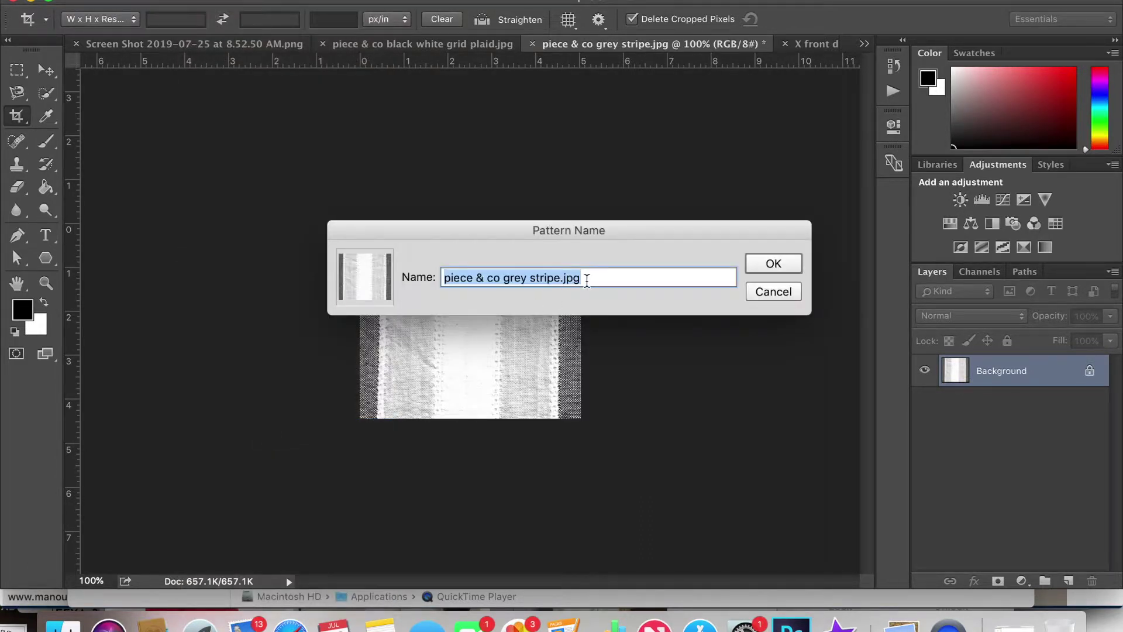
pyautogui.write('grey')
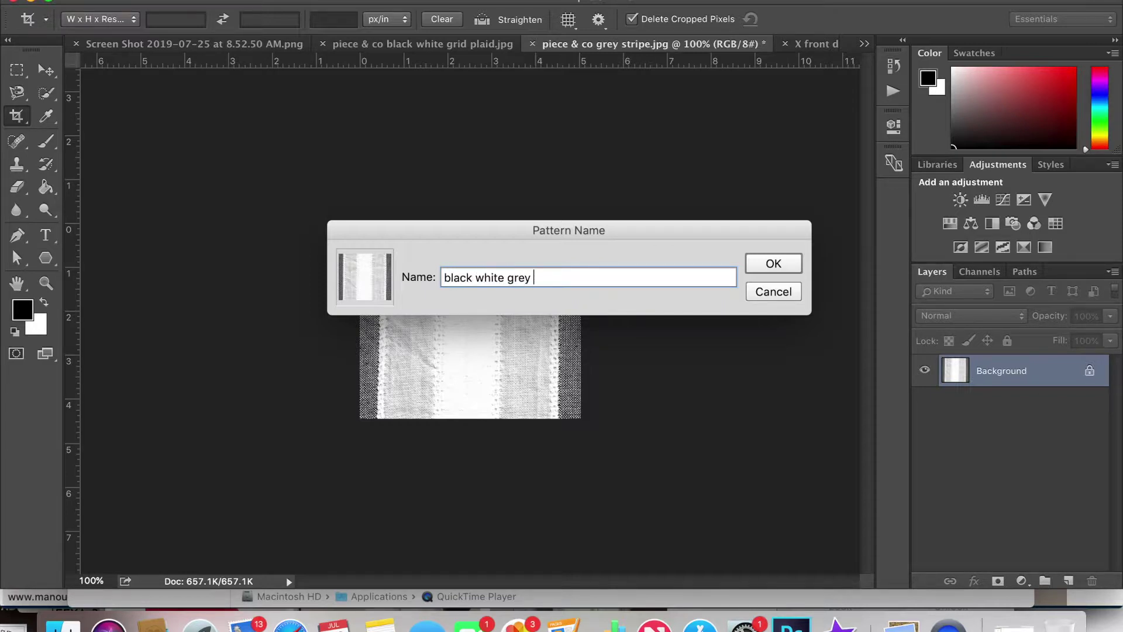
pyautogui.press('Return')
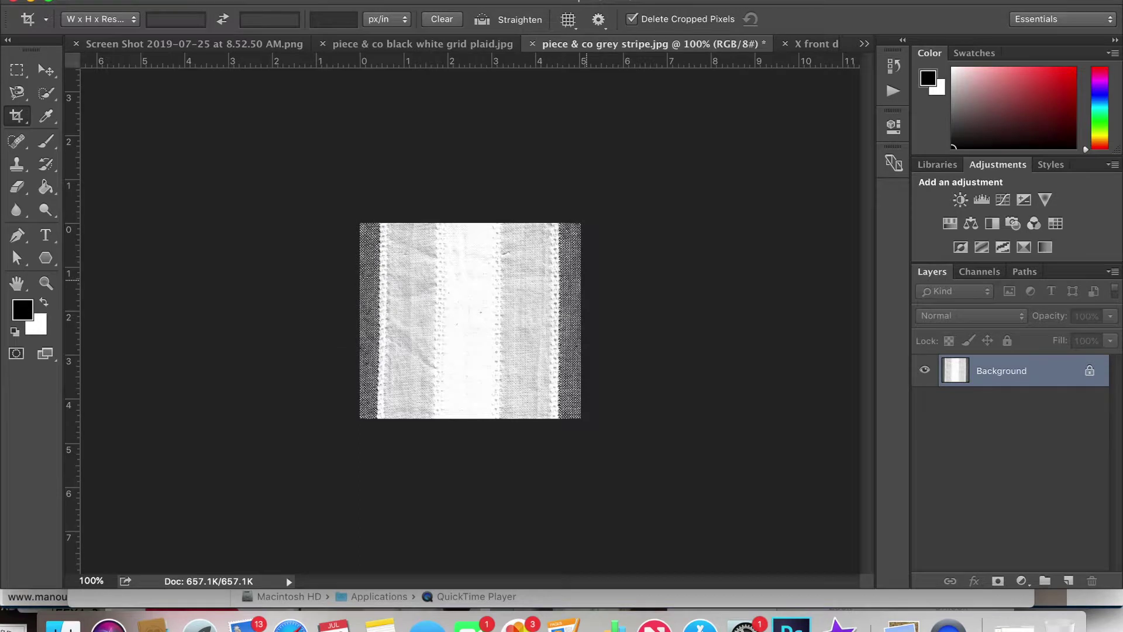
pyautogui.click(465, 47)
# Step: Crop the grid plaid fabric image to its clean grid portion
pyautogui.moveTo(338, 204); pyautogui.dragTo(361, 213)
pyautogui.moveTo(578, 434); pyautogui.dragTo(562, 432)
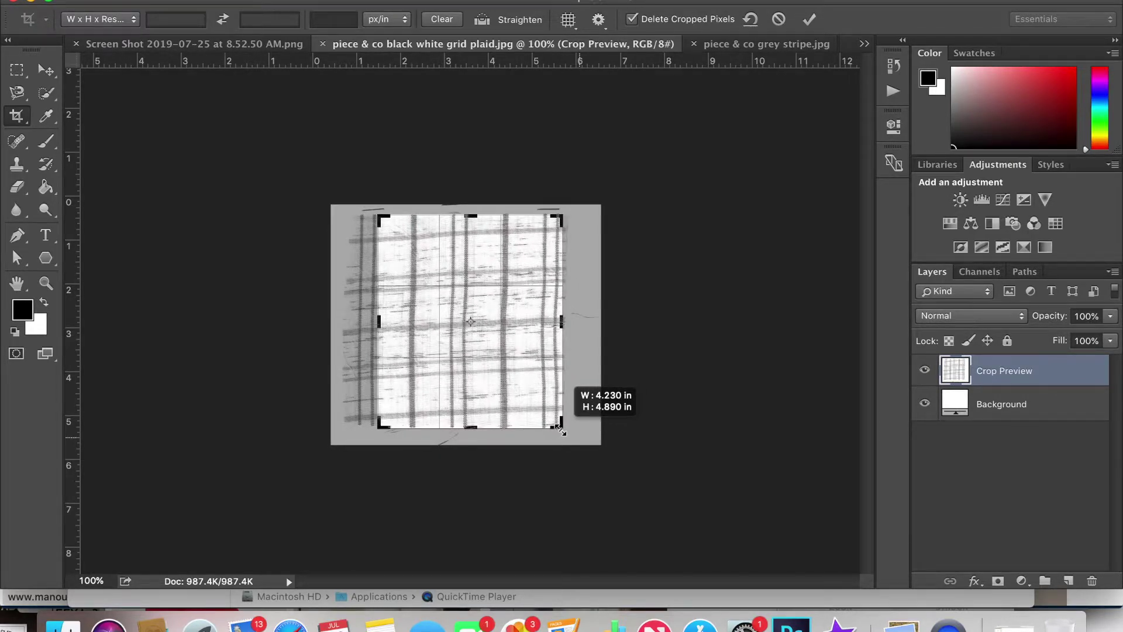
pyautogui.moveTo(563, 432); pyautogui.dragTo(562, 432)
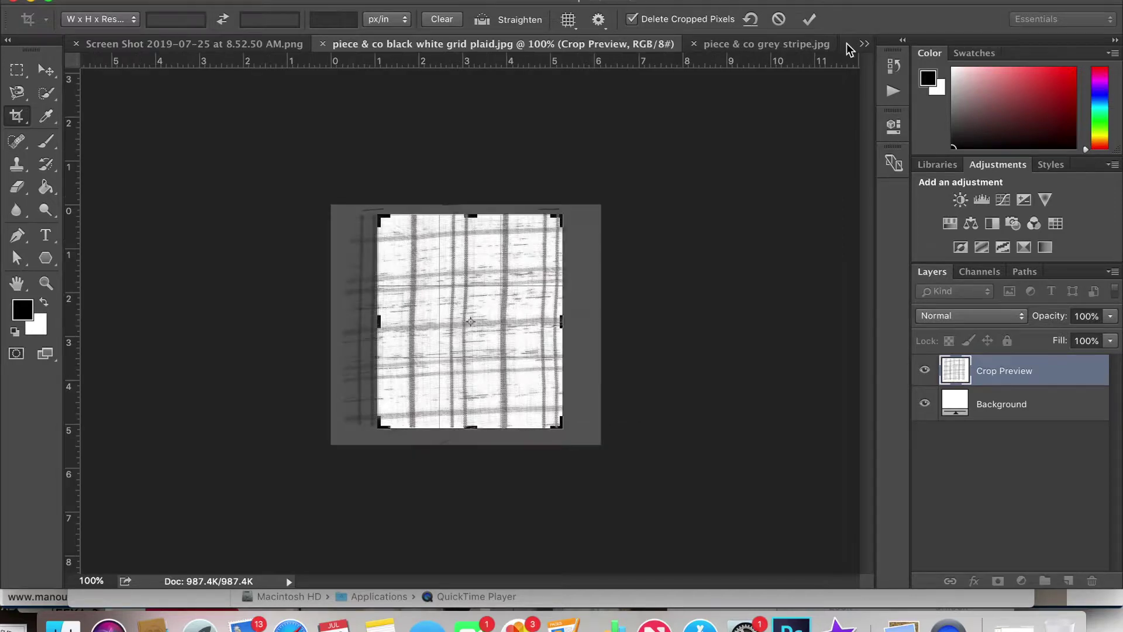
pyautogui.click(810, 20)
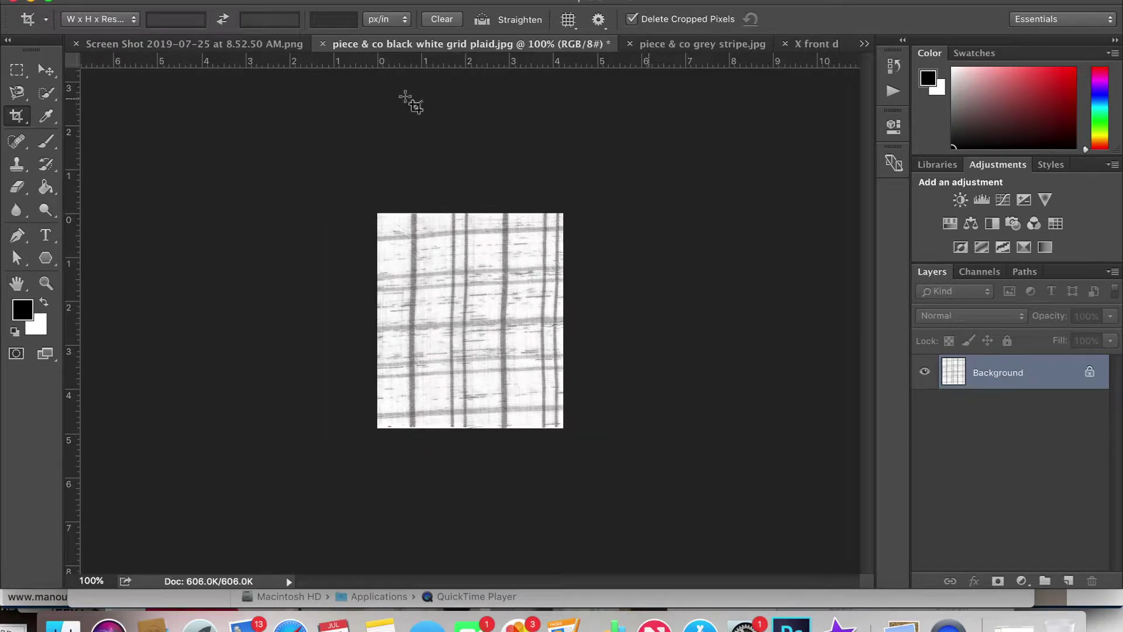
# Step: Define the cropped plaid as pattern 'white grey plaid' and return to the X front dress sketch
pyautogui.click(193, 1)
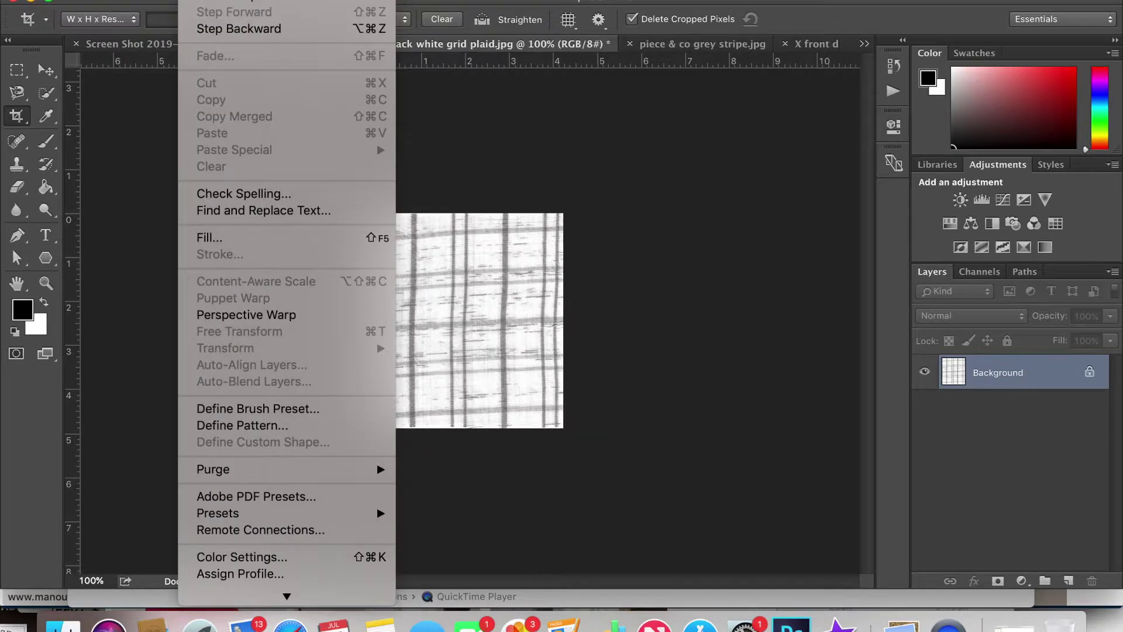
pyautogui.click(239, 427)
pyautogui.write('wht')
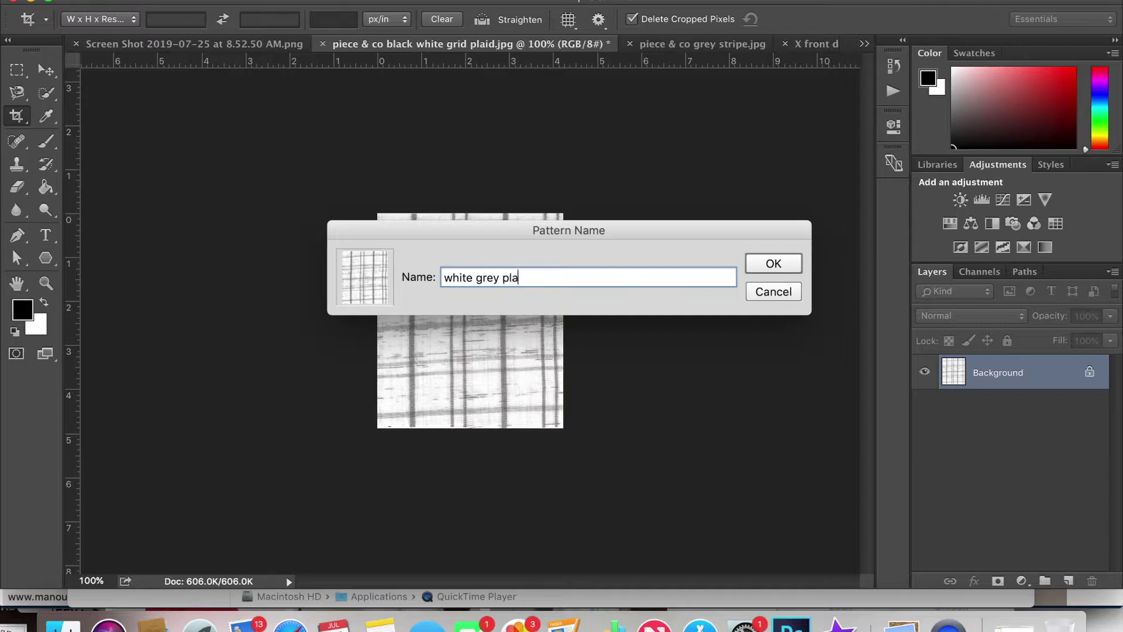
pyautogui.press('Return')
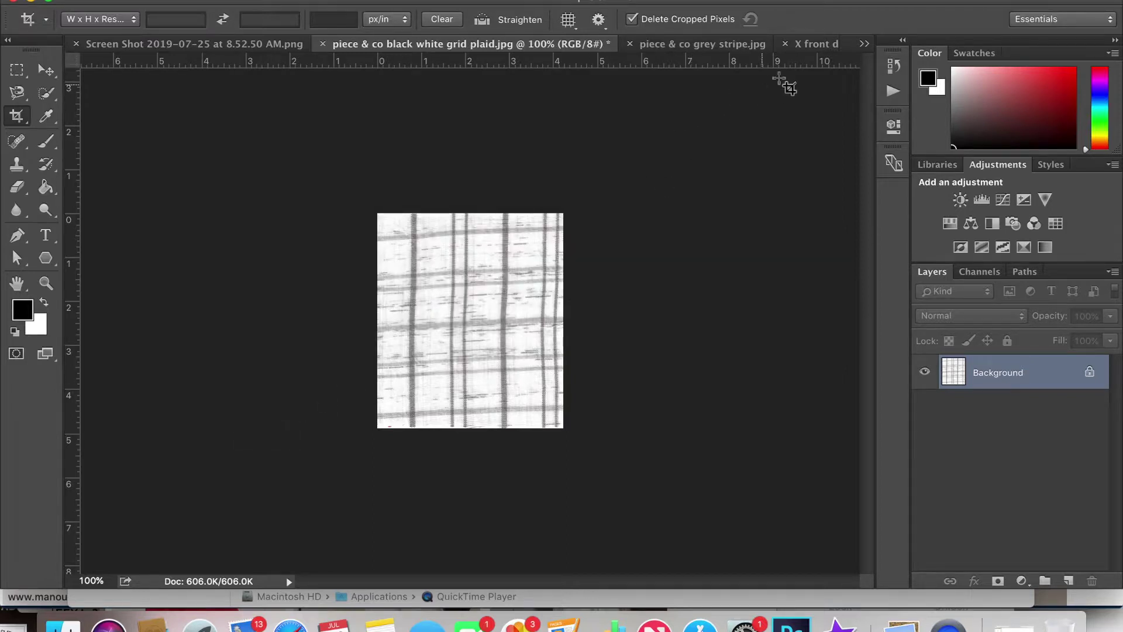
pyautogui.click(817, 43)
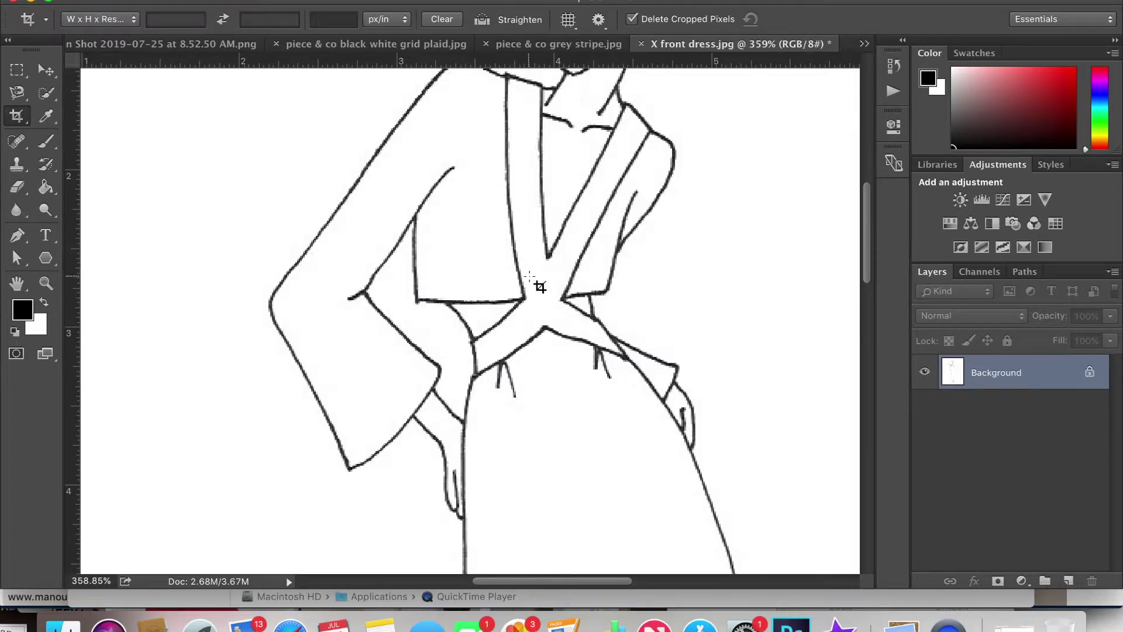
# Step: Load the saved 'skirt' channel as the active selection on the dress sketch
pyautogui.scroll(-5, 539, 287)
pyautogui.scroll(-3, 539, 287)
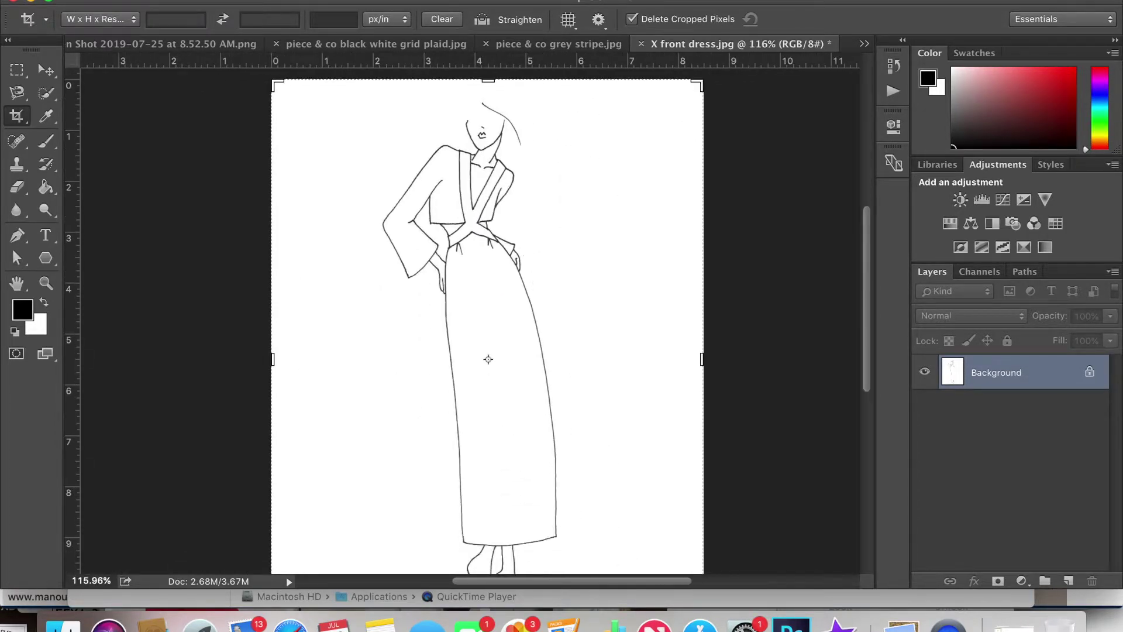
pyautogui.click(46, 70)
pyautogui.click(374, 1)
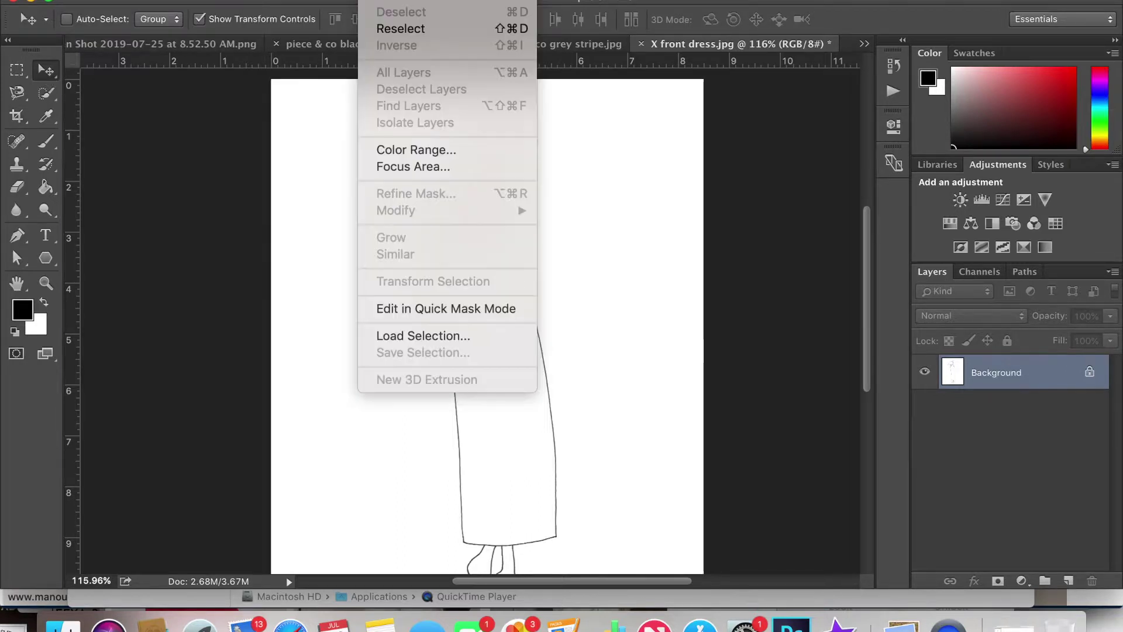
pyautogui.click(419, 336)
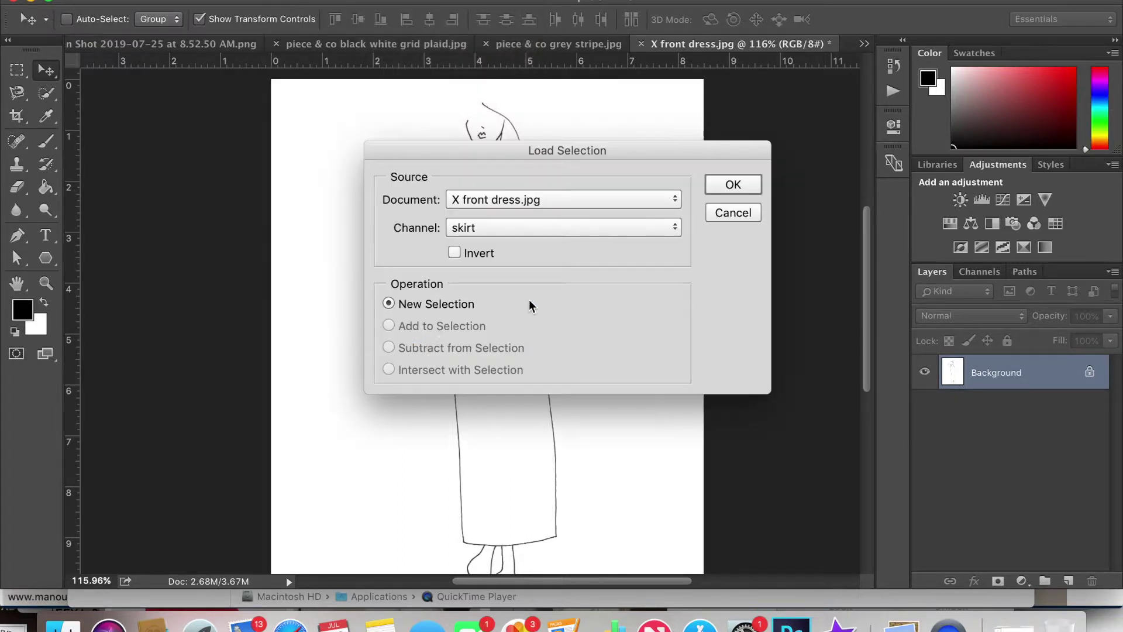
pyautogui.click(517, 231)
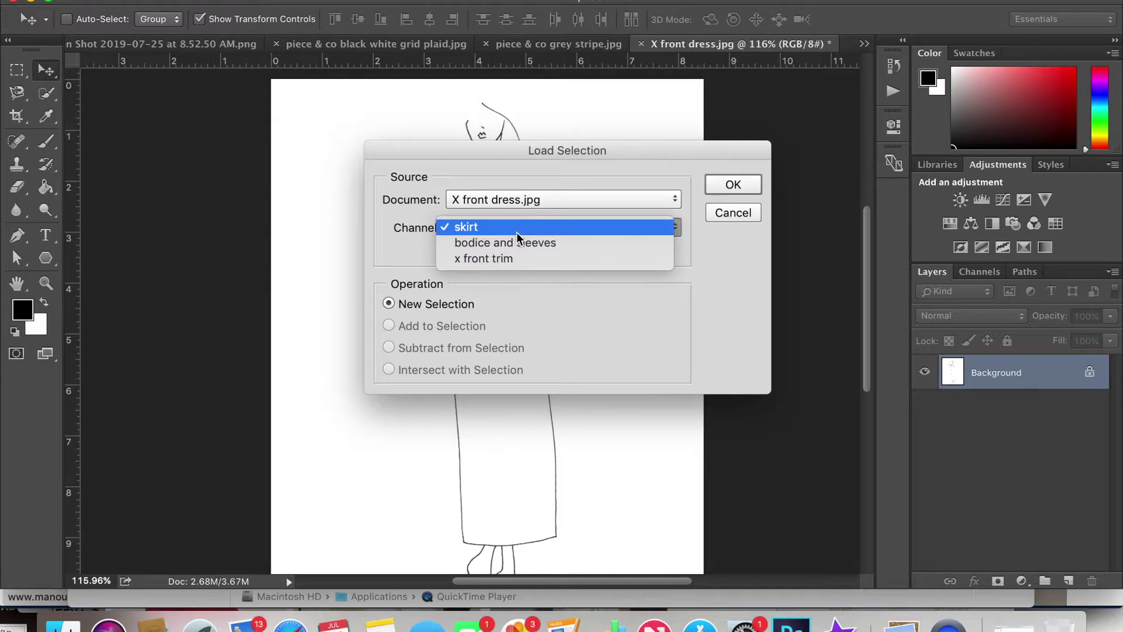
pyautogui.click(517, 232)
pyautogui.click(725, 185)
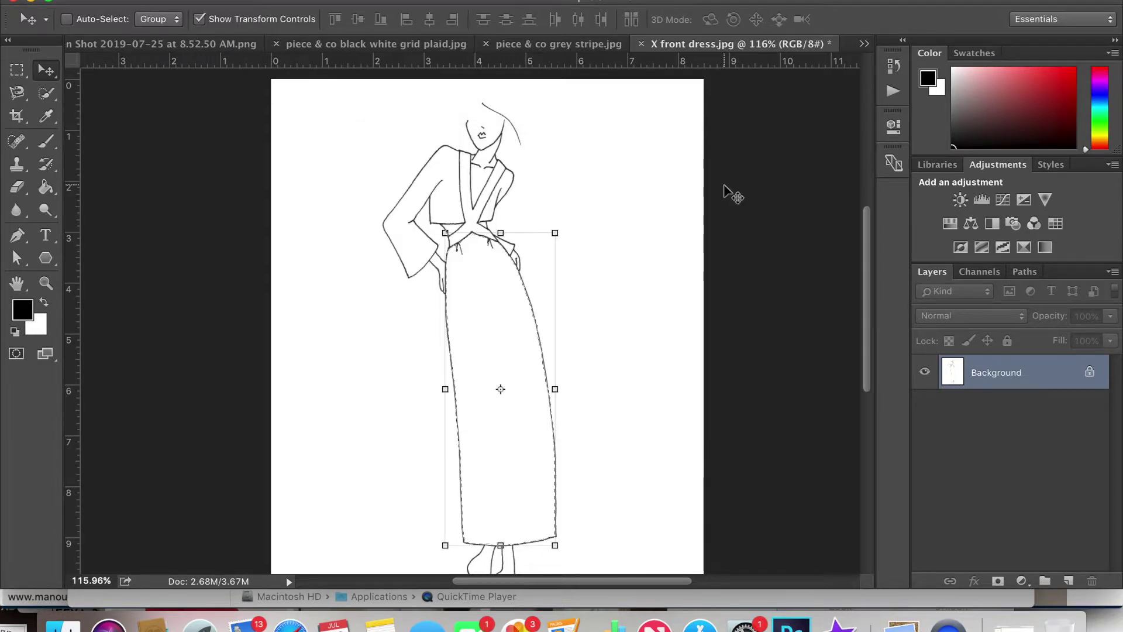
pyautogui.click(225, 5)
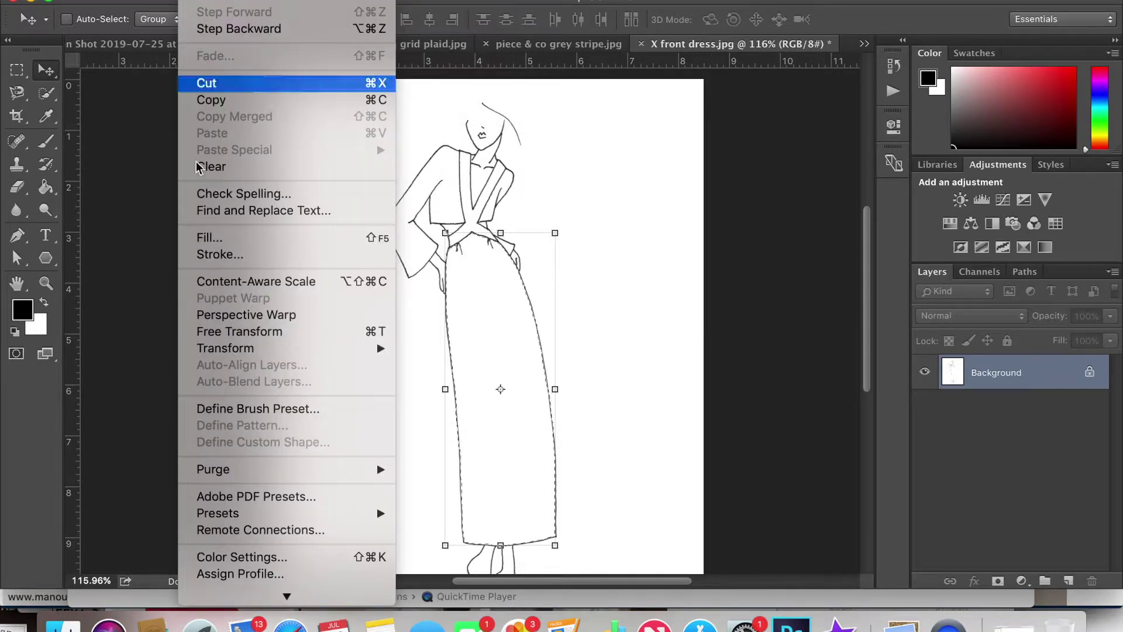
# Step: Set the Fill dialog's contents to Pattern for the skirt
pyautogui.click(202, 237)
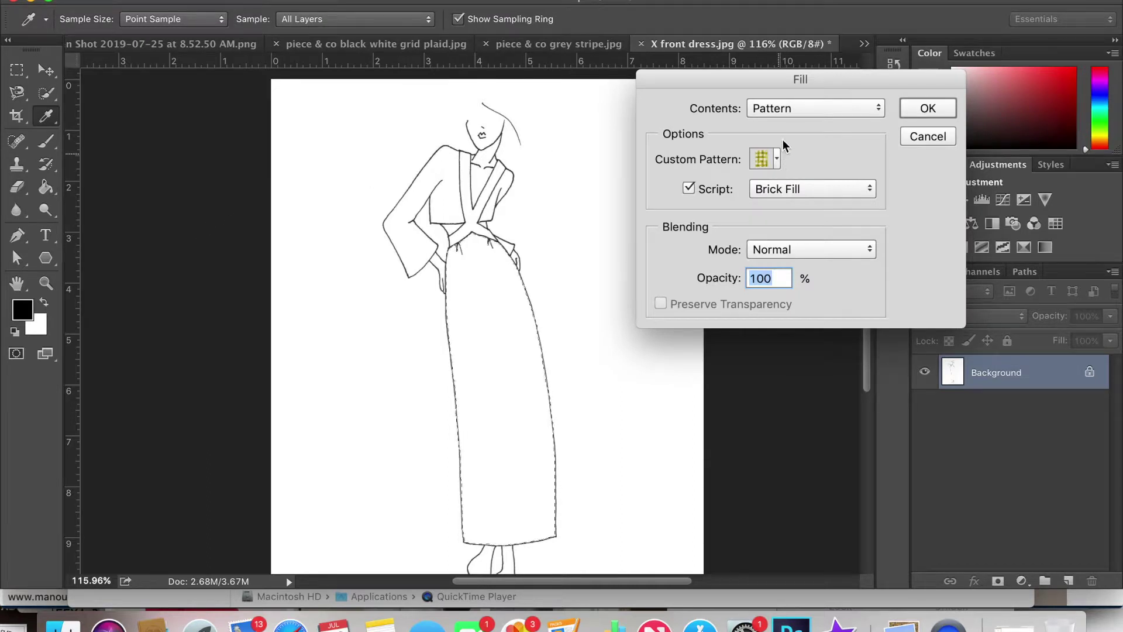
pyautogui.click(795, 108)
pyautogui.click(802, 33)
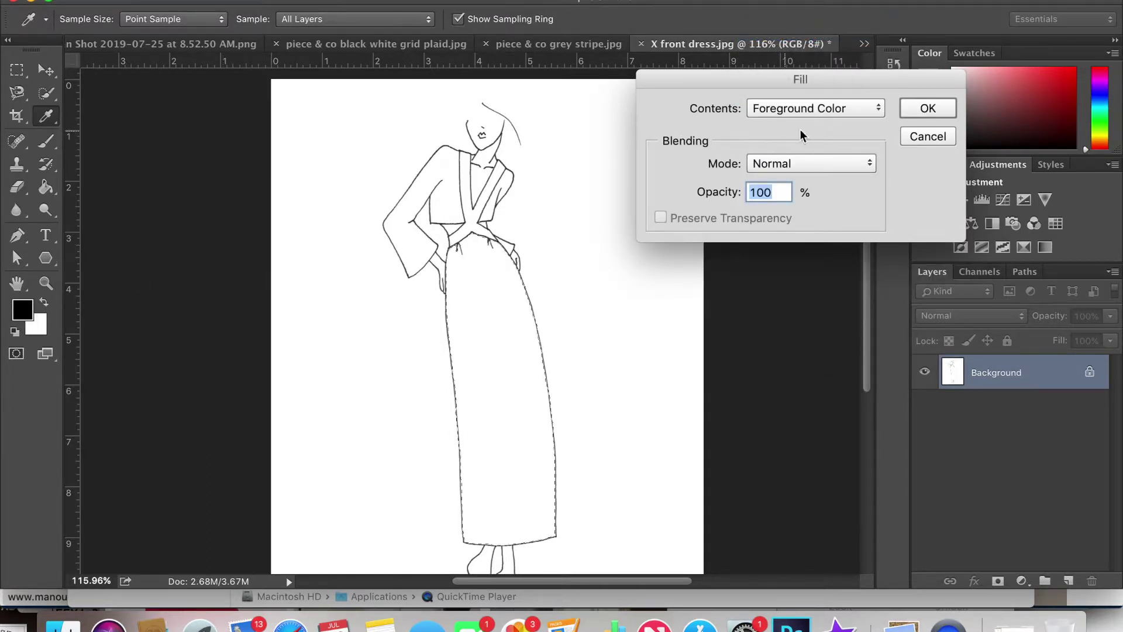
pyautogui.click(817, 108)
pyautogui.click(814, 124)
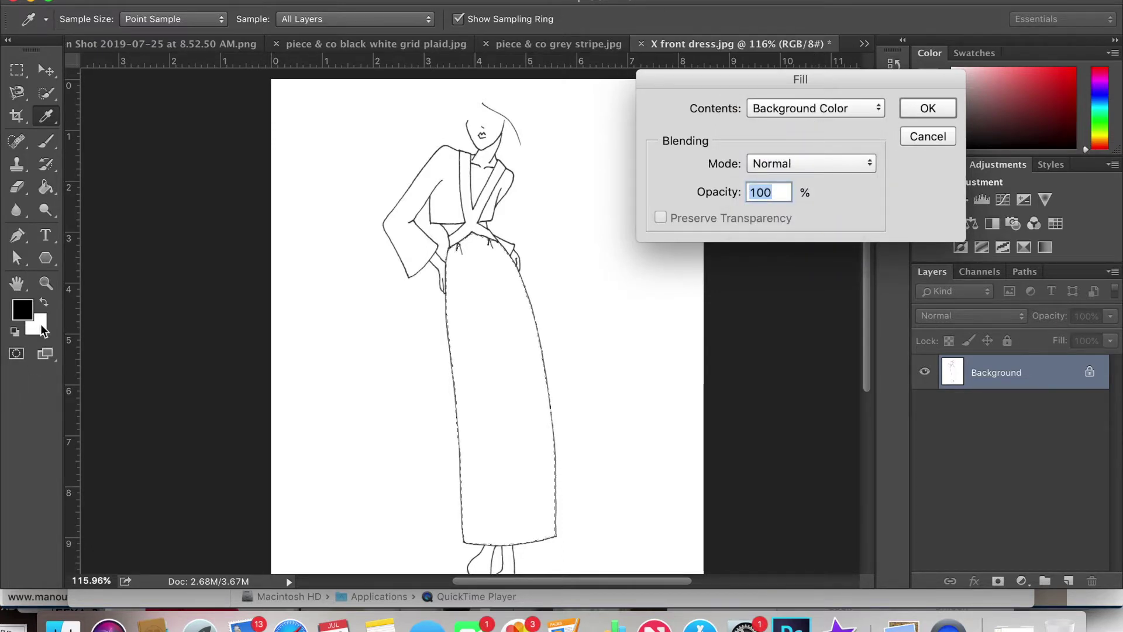
pyautogui.click(791, 109)
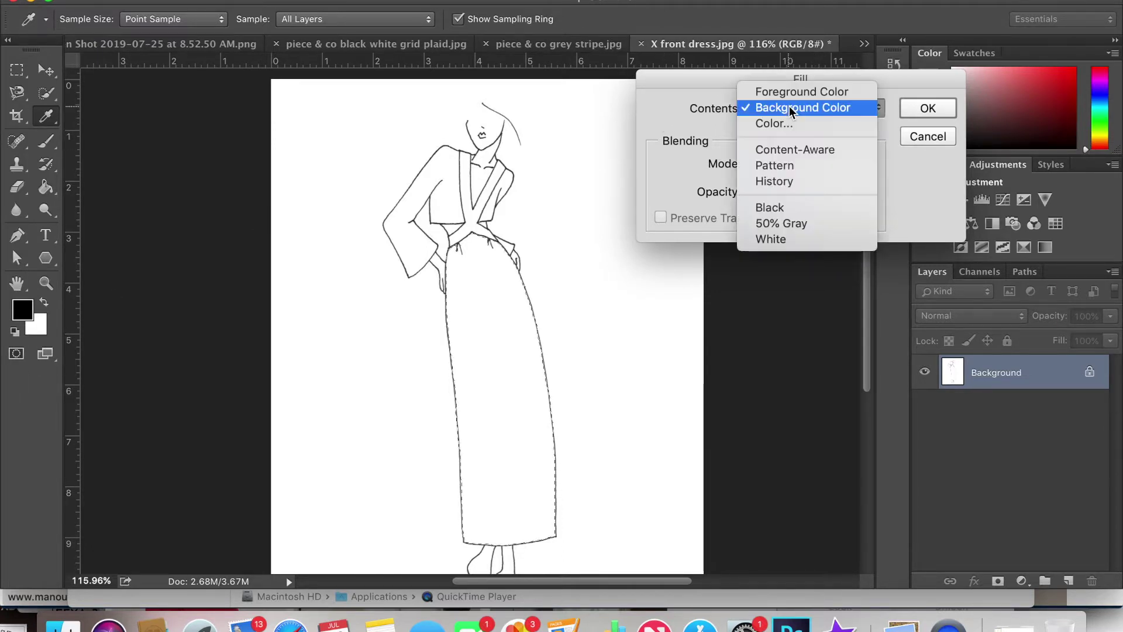
pyautogui.click(798, 166)
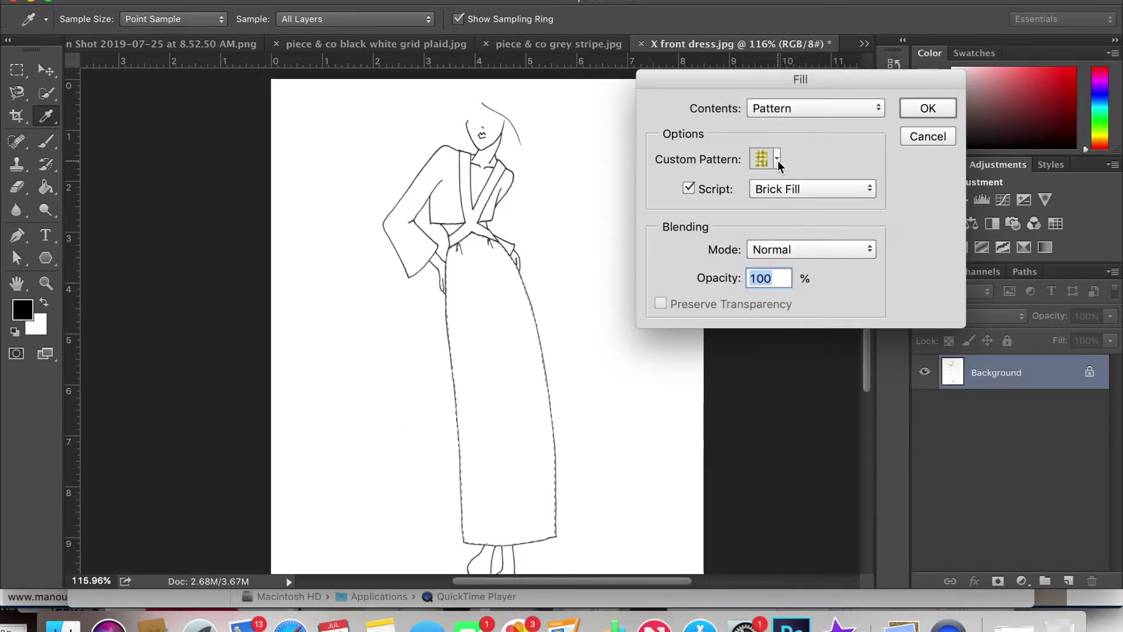
# Step: Fill the skirt with the grey stripe pattern, with the Script option turned off
pyautogui.click(778, 159)
pyautogui.scroll(-1, 770, 257)
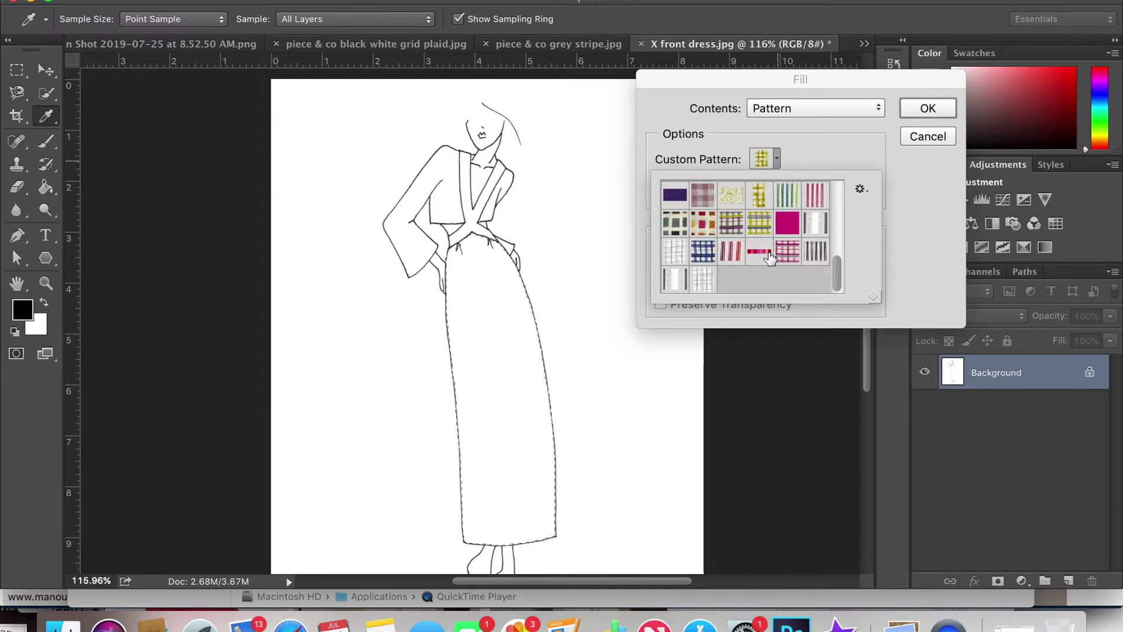
pyautogui.click(675, 282)
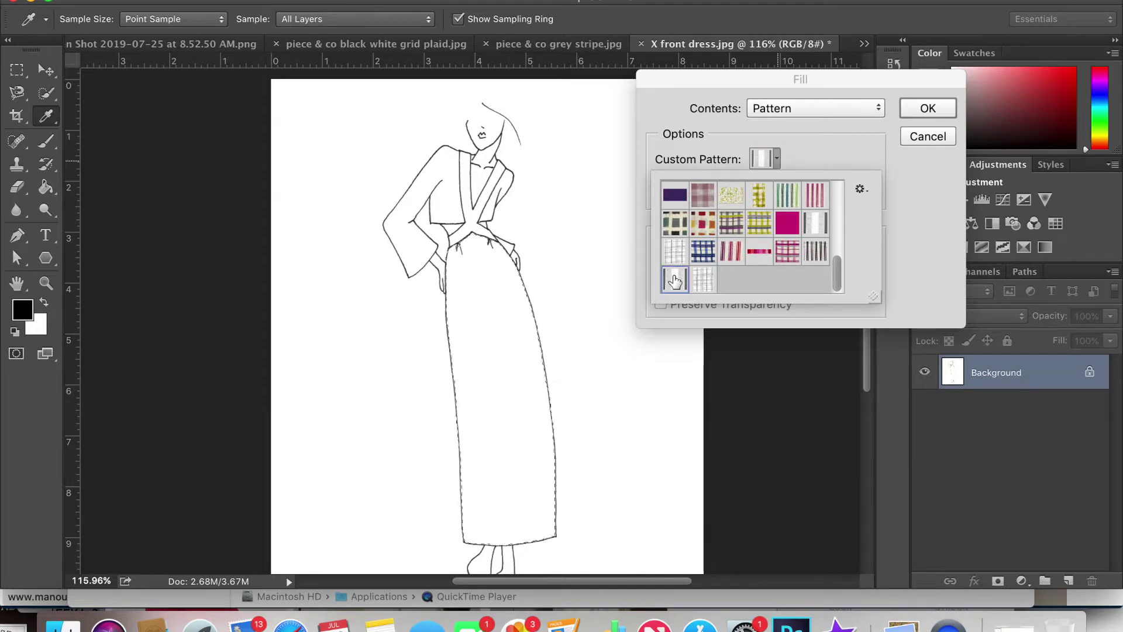
pyautogui.click(833, 148)
pyautogui.click(689, 188)
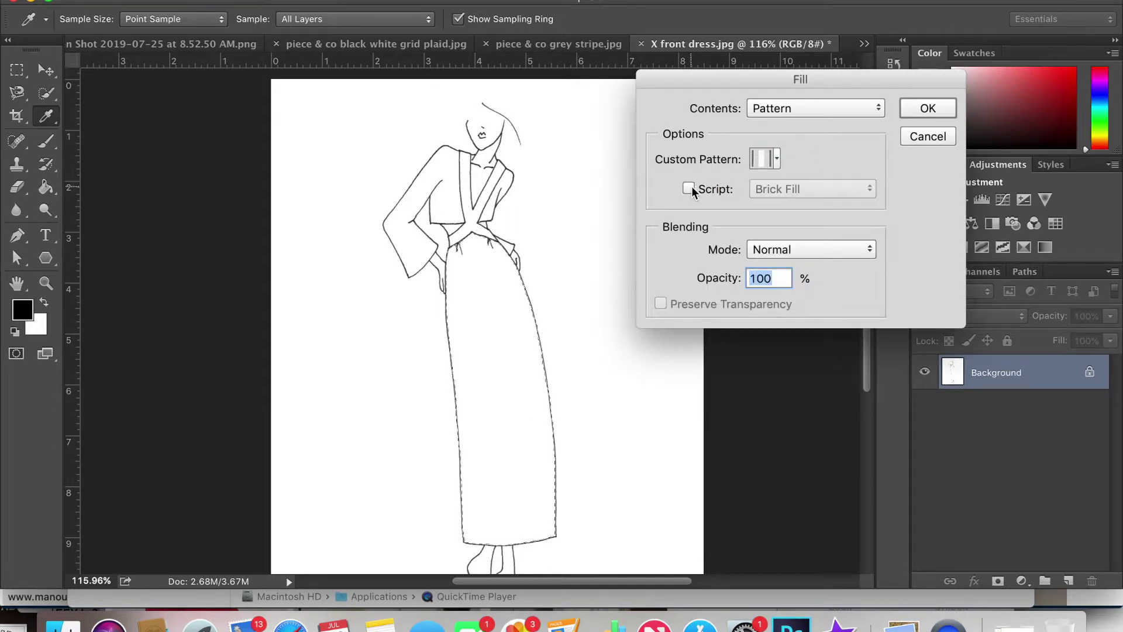
pyautogui.click(927, 108)
pyautogui.press('v')
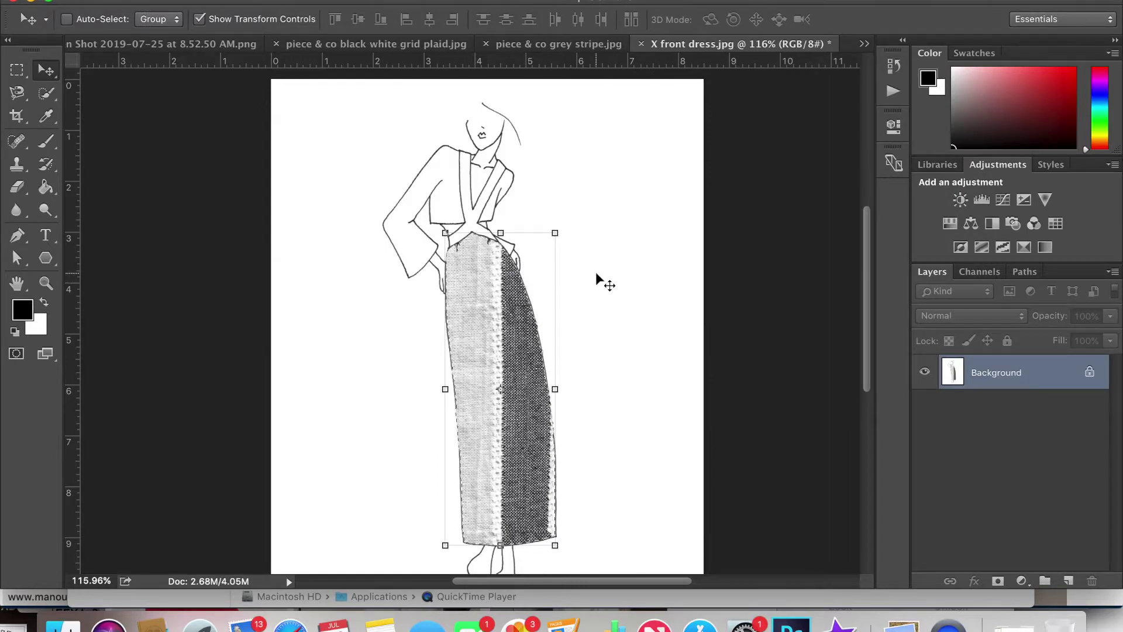
# Step: Refill the skirt with the stripe pattern using the Brick Fill script
pyautogui.click(193, 0)
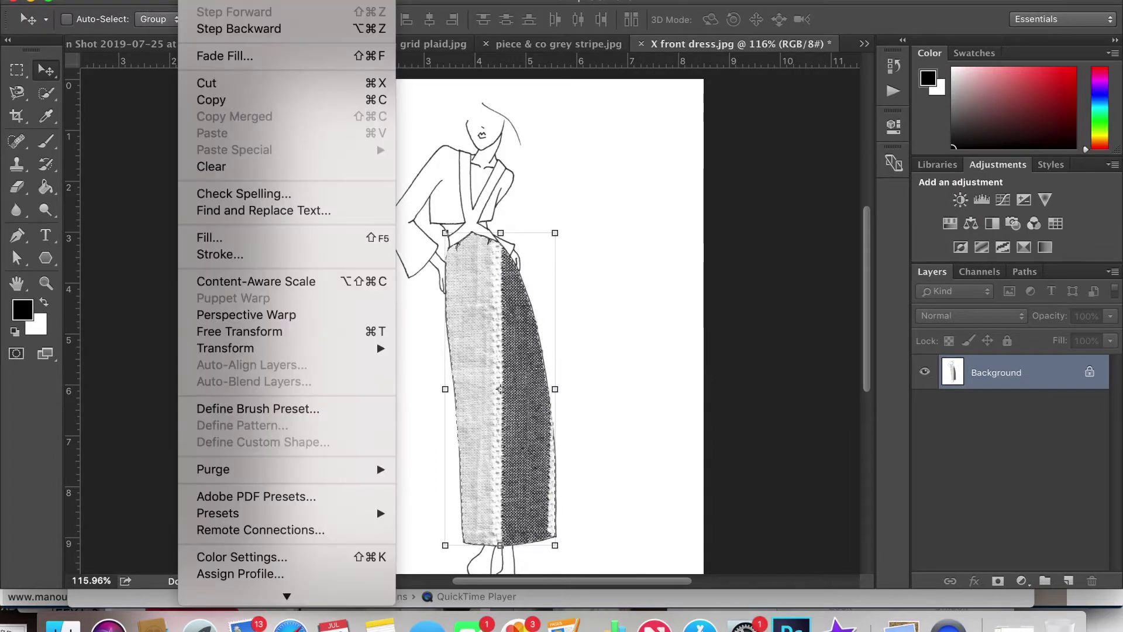
pyautogui.click(215, 246)
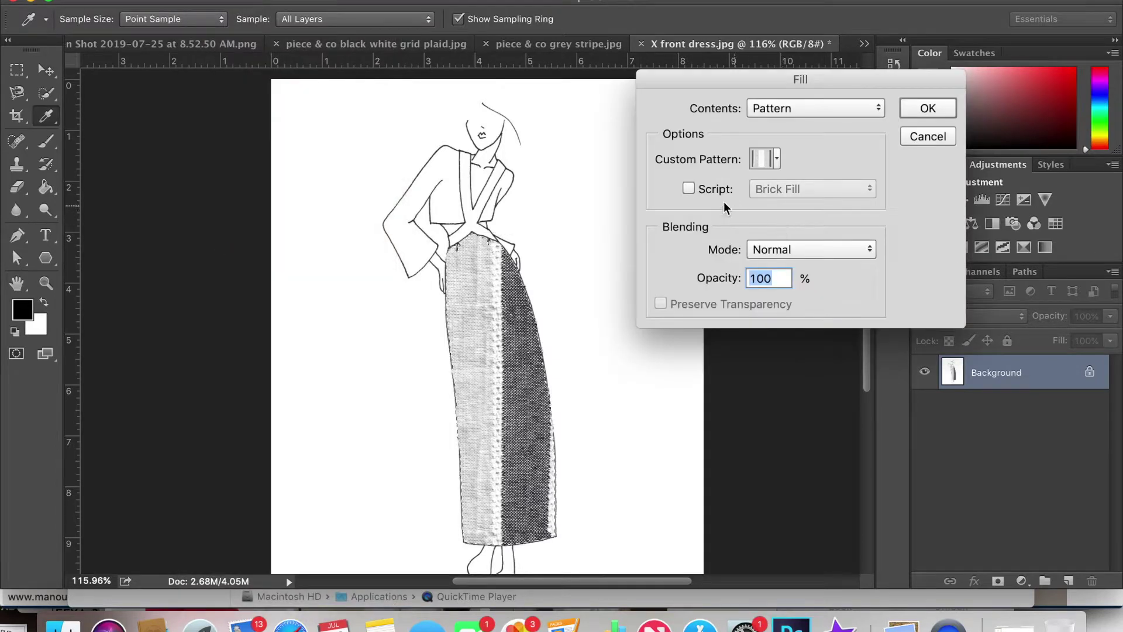
pyautogui.click(693, 188)
pyautogui.click(818, 187)
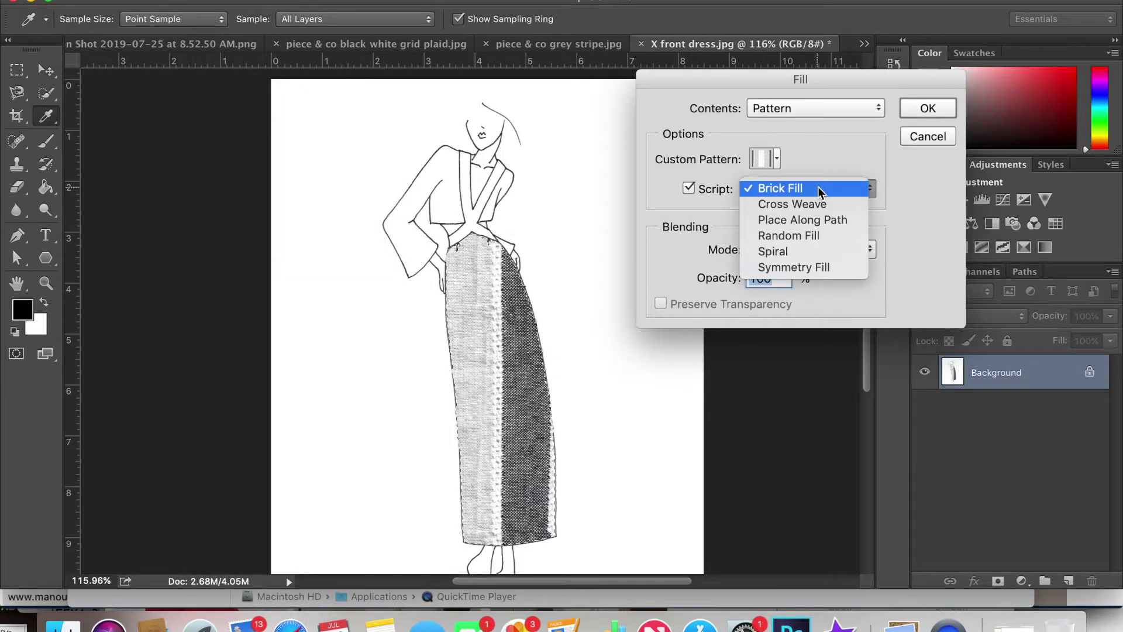
pyautogui.click(820, 188)
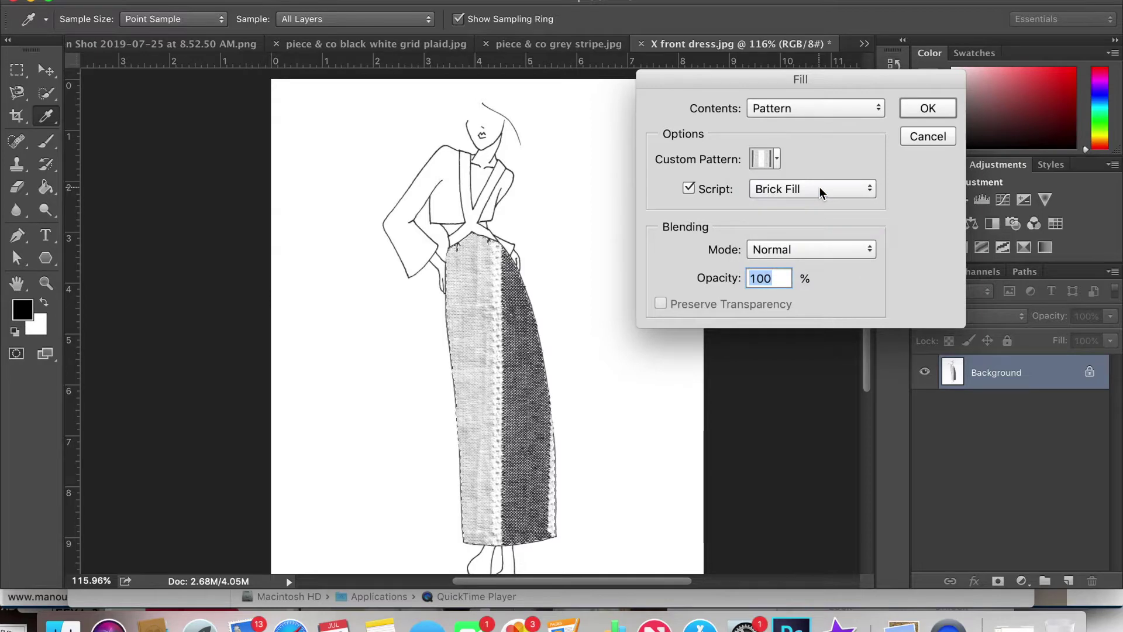
pyautogui.click(944, 106)
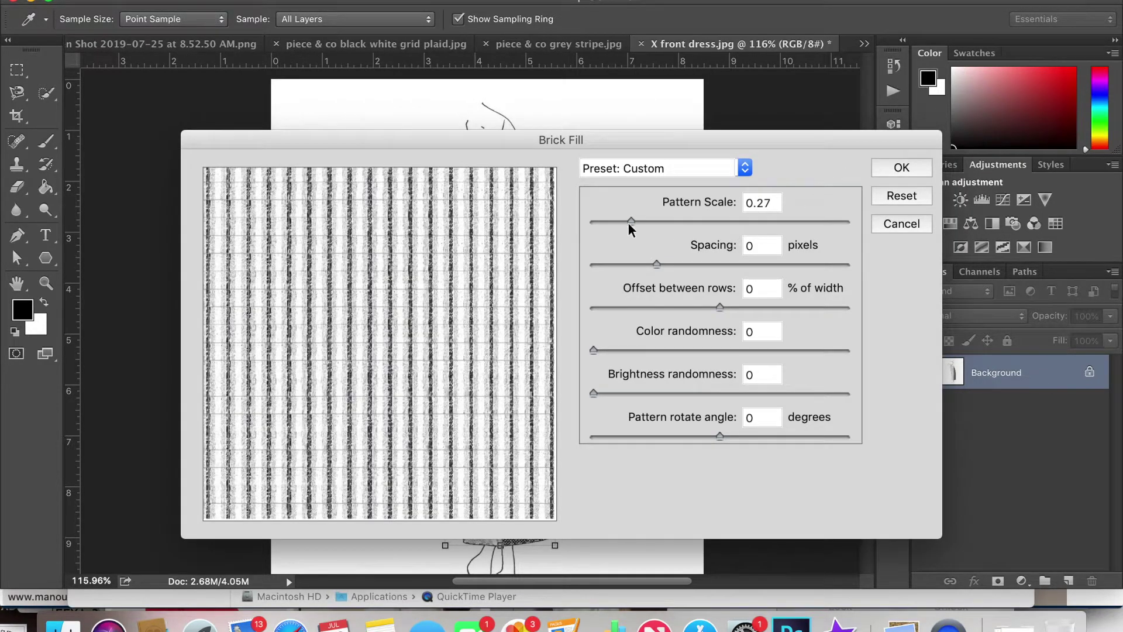
# Step: In Brick Fill, set Pattern Scale to 0.1 and Spacing to 0 for fine vertical stripes
pyautogui.moveTo(625, 223); pyautogui.dragTo(593, 221)
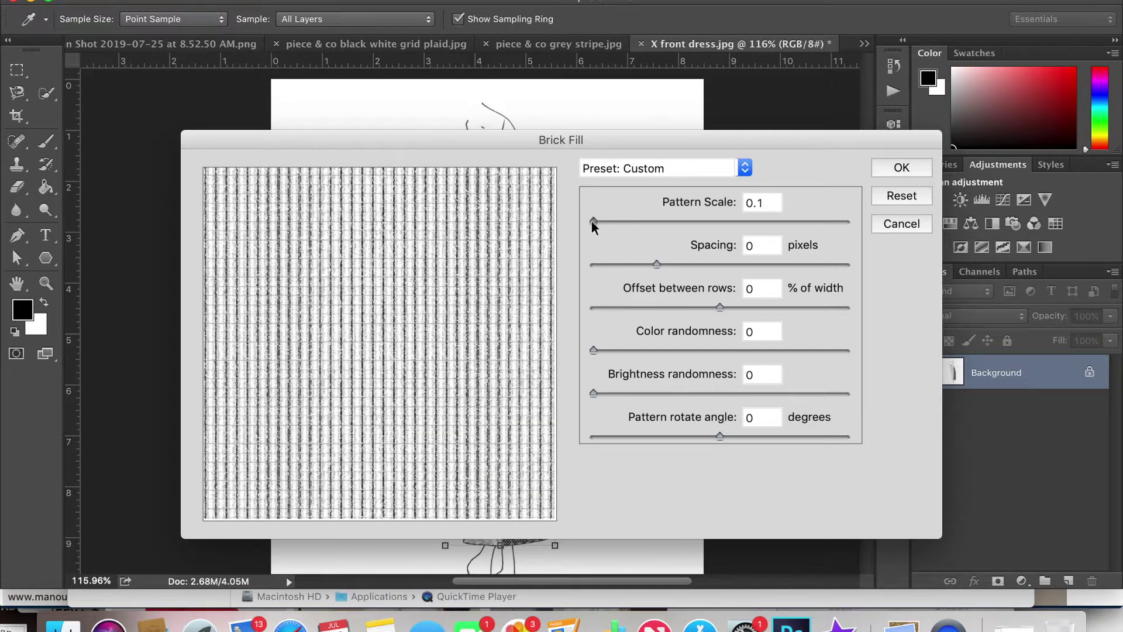
pyautogui.moveTo(679, 266); pyautogui.dragTo(646, 264)
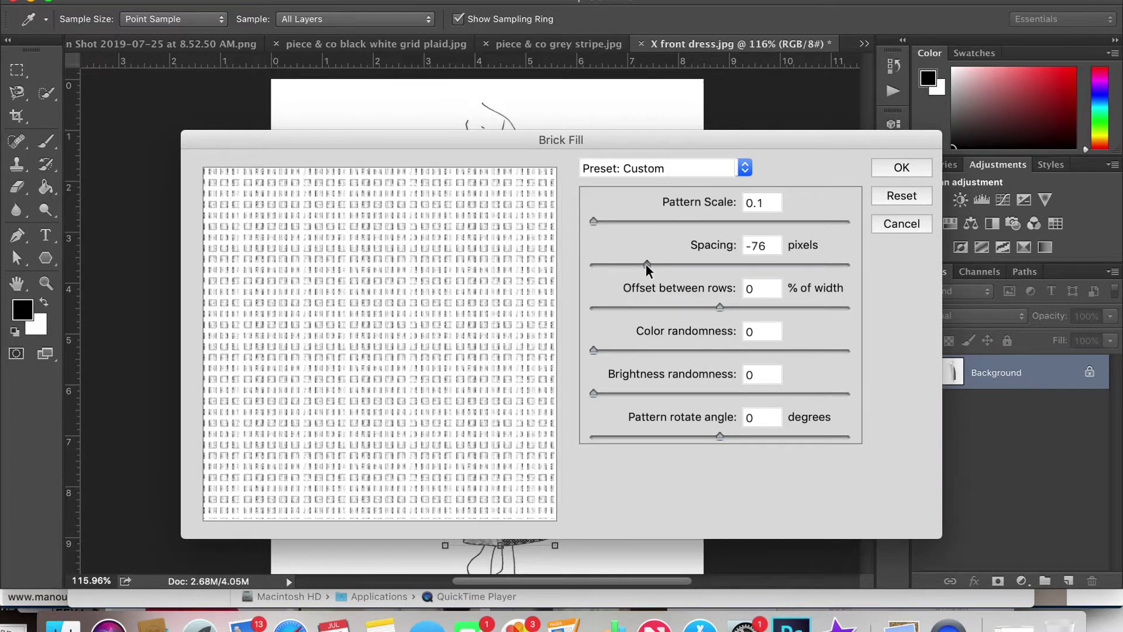
pyautogui.click(677, 264)
pyautogui.doubleClick(758, 246)
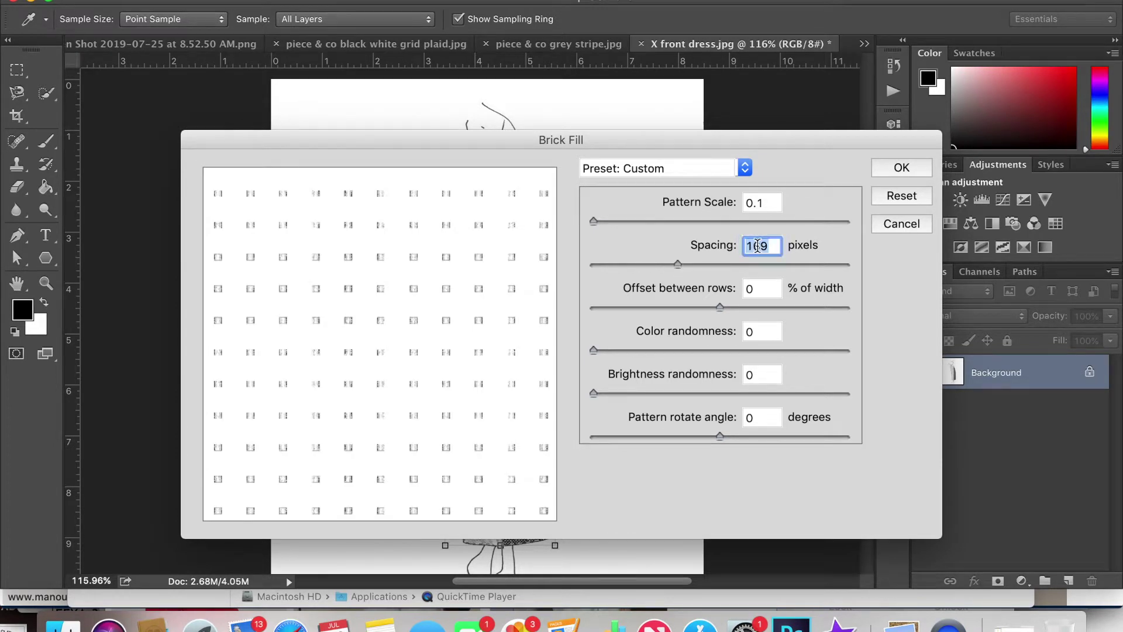
pyautogui.write('0')
pyautogui.press('Return')
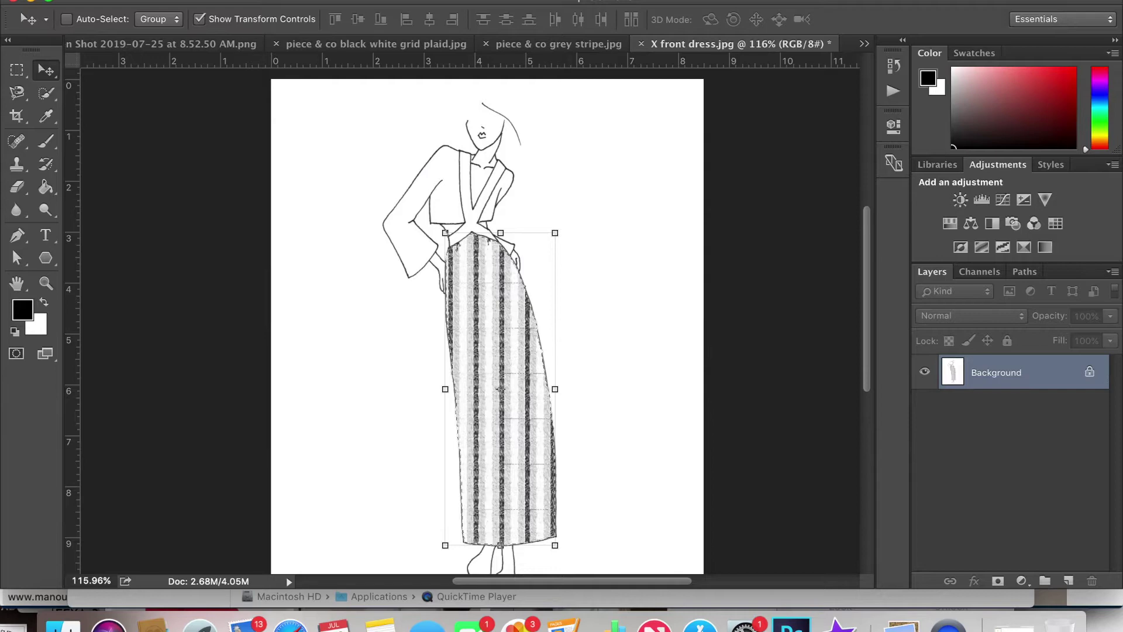
pyautogui.click(196, 1)
# Step: Load the saved 'bodice and sleeves' channel as the selection
pyautogui.click(219, 240)
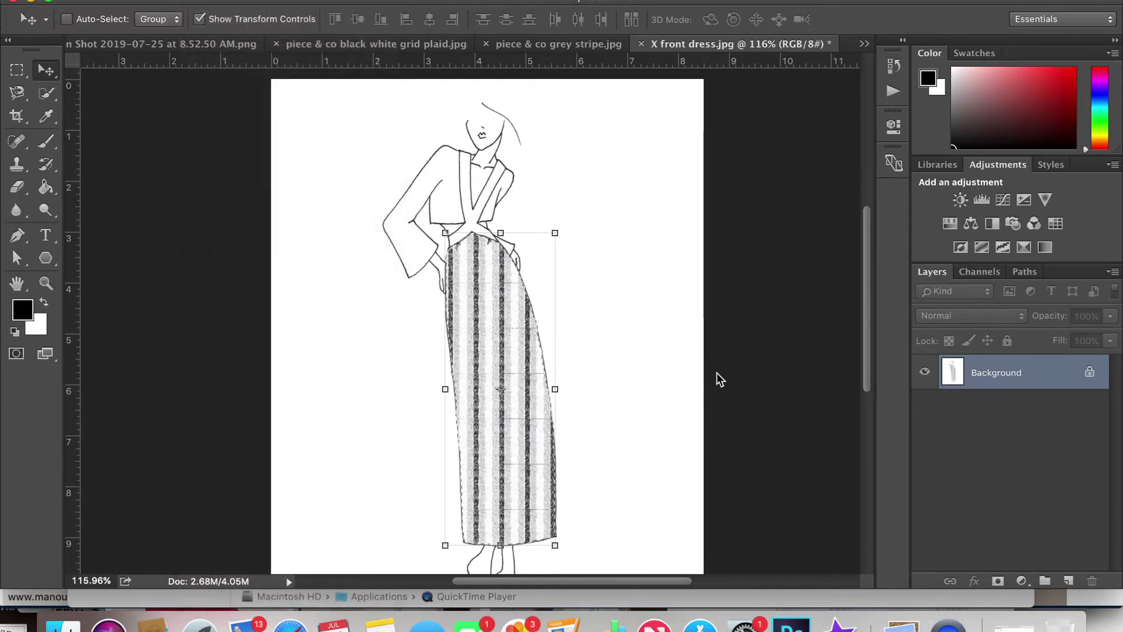
pyautogui.press('Return')
pyautogui.press('v')
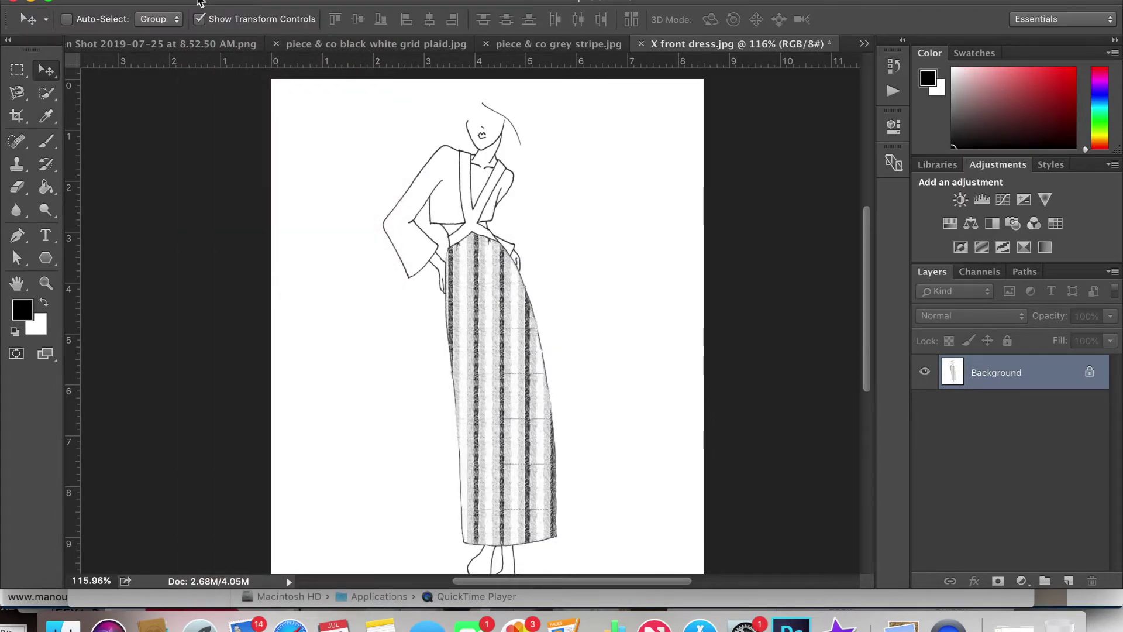
pyautogui.click(365, 2)
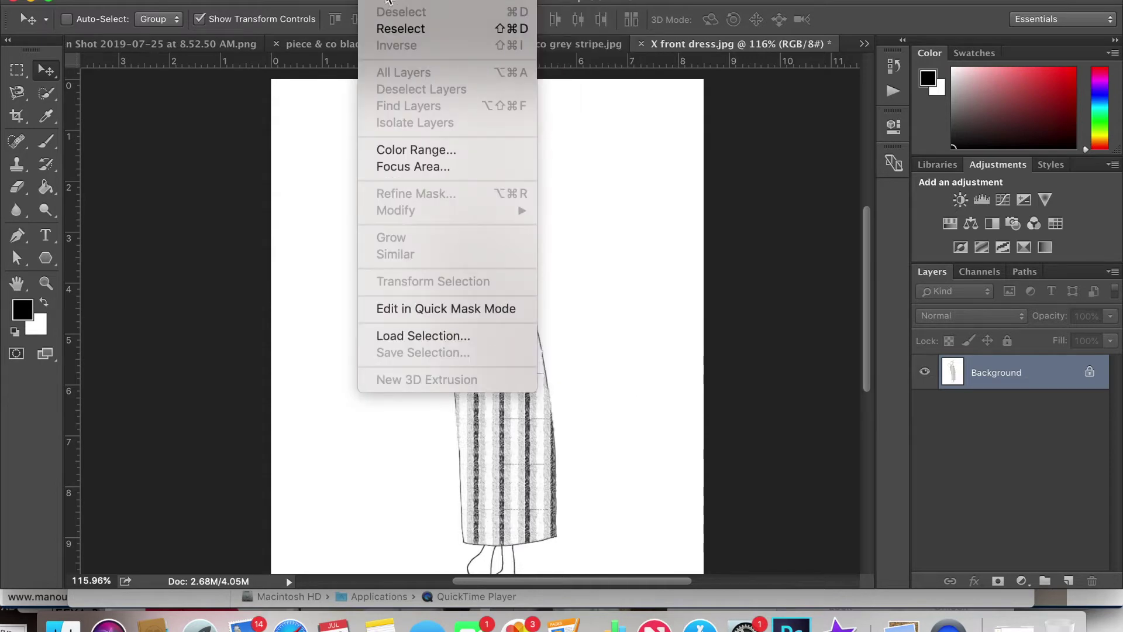
pyautogui.click(476, 334)
pyautogui.click(548, 224)
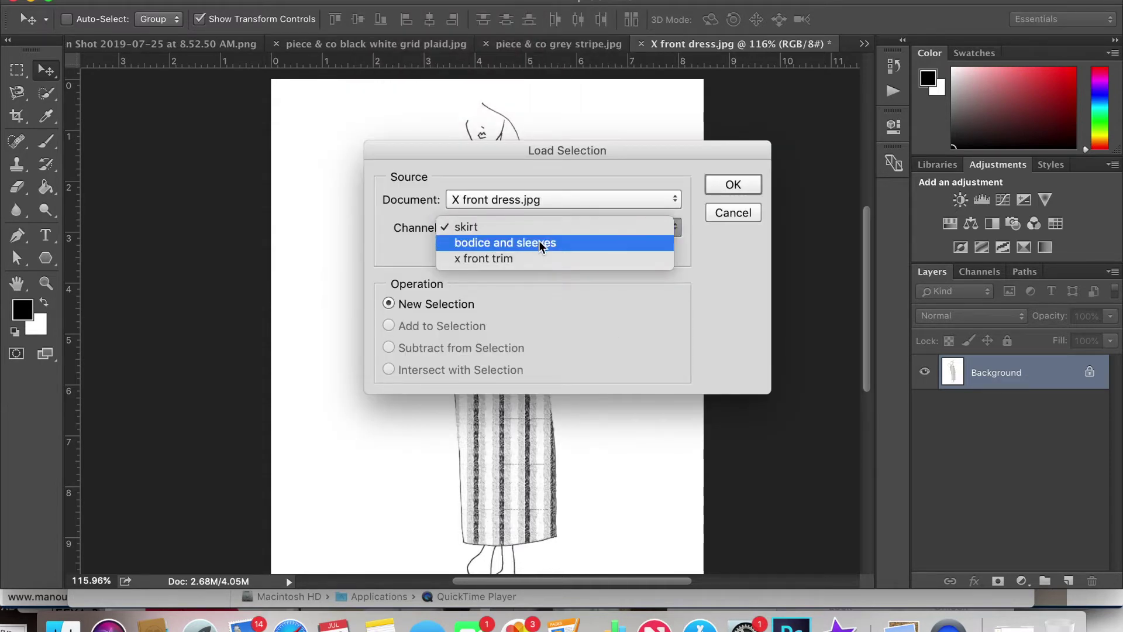
pyautogui.click(539, 242)
pyautogui.click(732, 185)
# Step: Fill the bodice and sleeves with the stripe pattern through Brick Fill
pyautogui.click(183, 1)
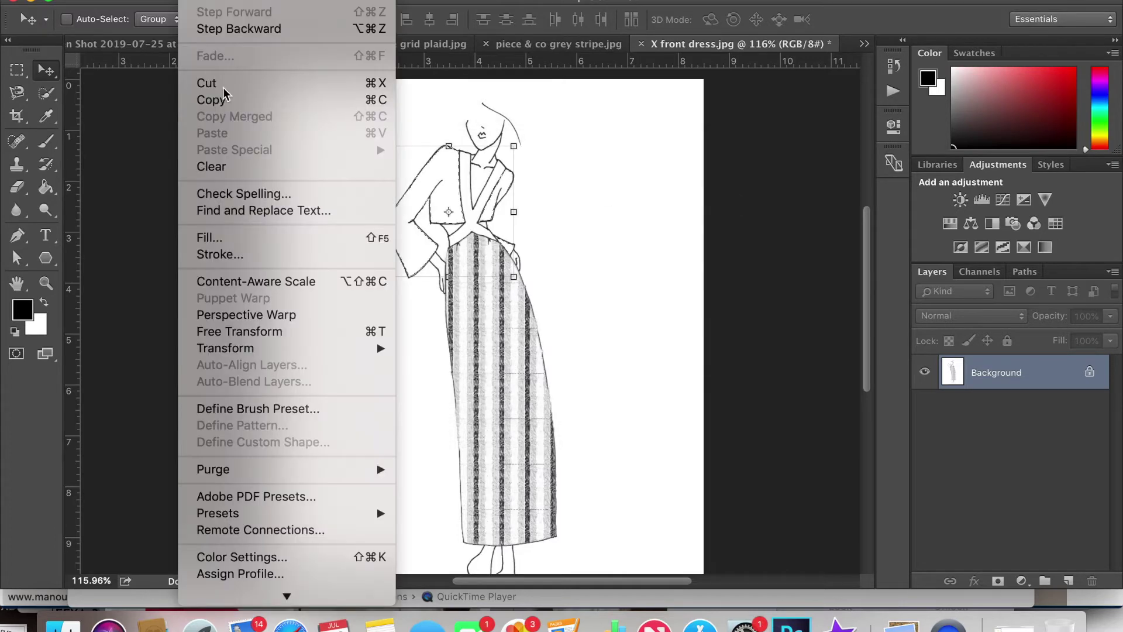
pyautogui.click(241, 229)
pyautogui.click(911, 115)
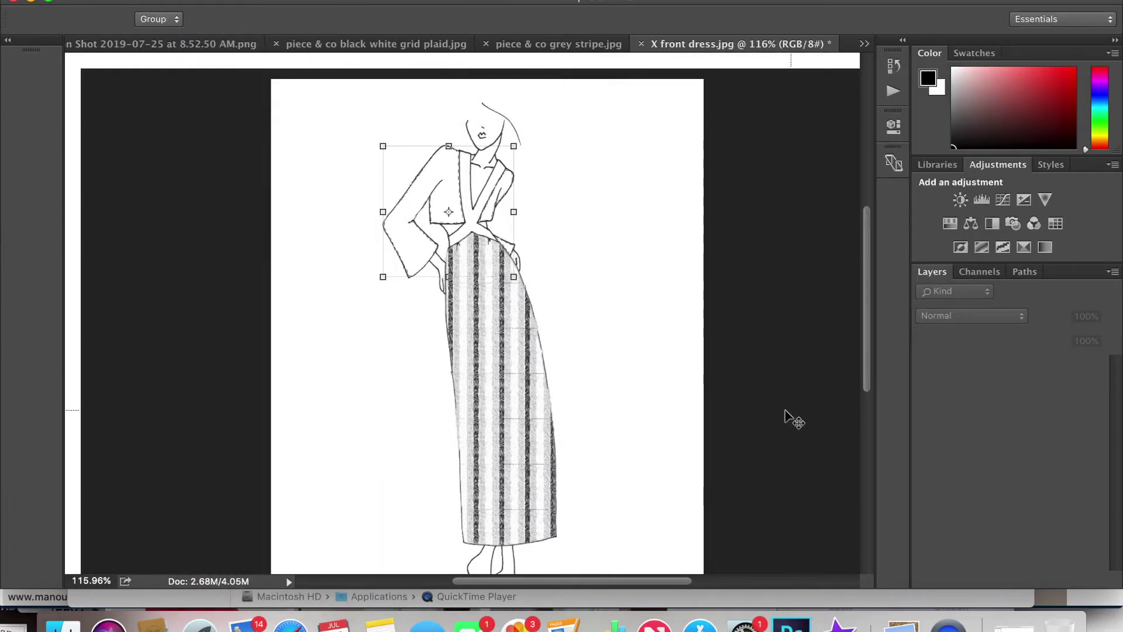
pyautogui.click(761, 418)
pyautogui.click(901, 168)
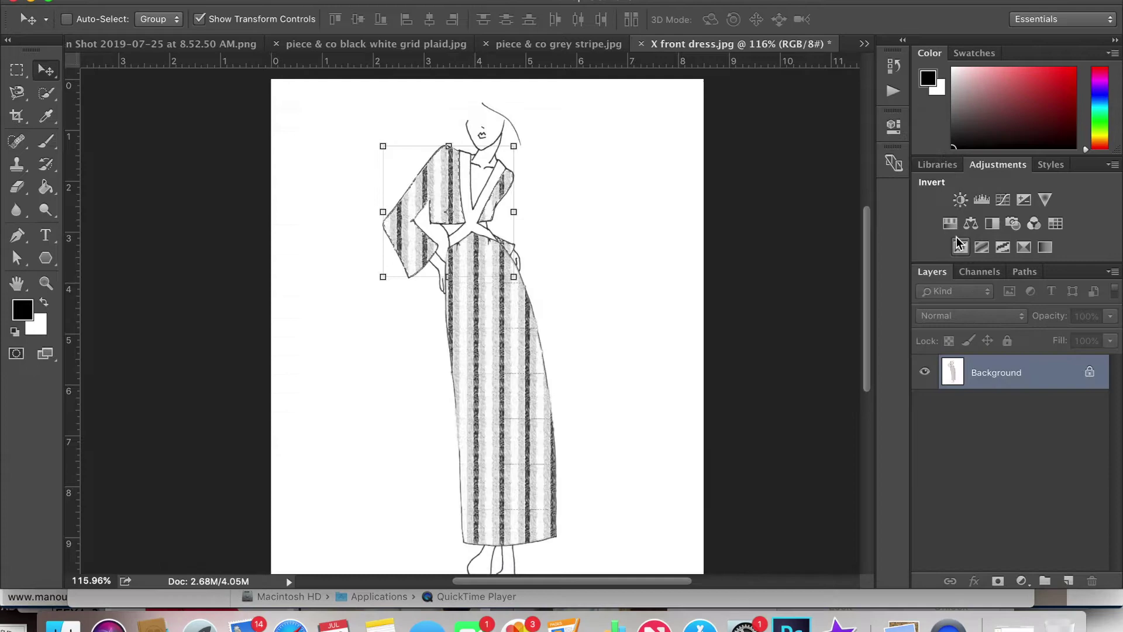
# Step: Load the saved 'x front trim' channel as the selection
pyautogui.click(363, 2)
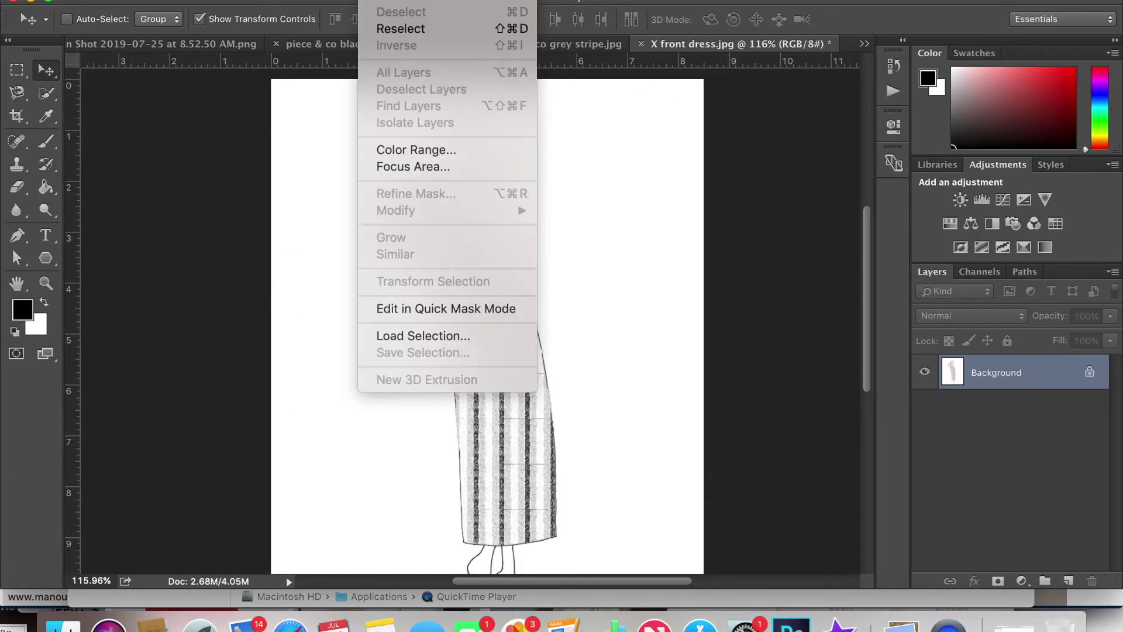
pyautogui.click(410, 335)
pyautogui.click(550, 228)
pyautogui.click(534, 258)
pyautogui.click(736, 186)
# Step: Fill the X-front trim with the current pattern through Brick Fill
pyautogui.click(154, 2)
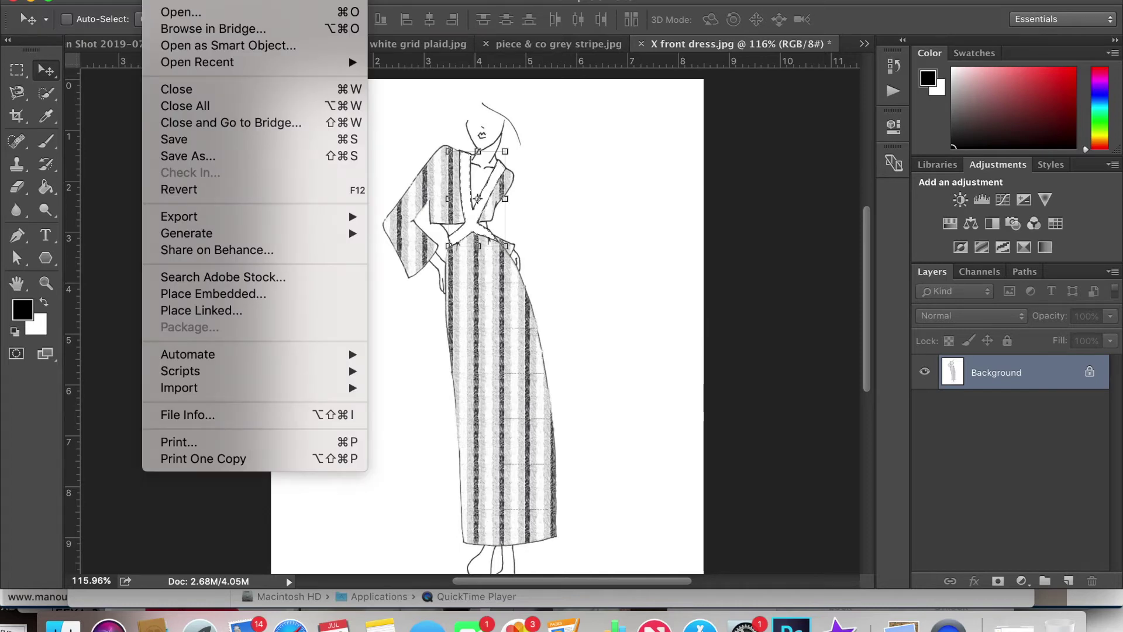
pyautogui.click(210, 373)
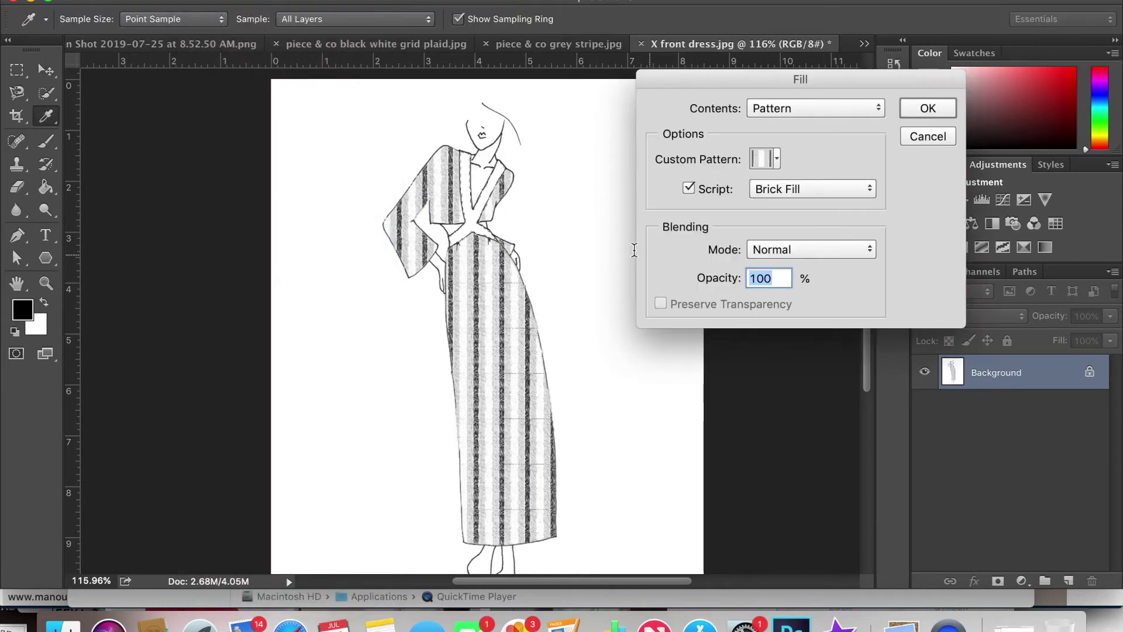
pyautogui.click(775, 162)
pyautogui.click(936, 106)
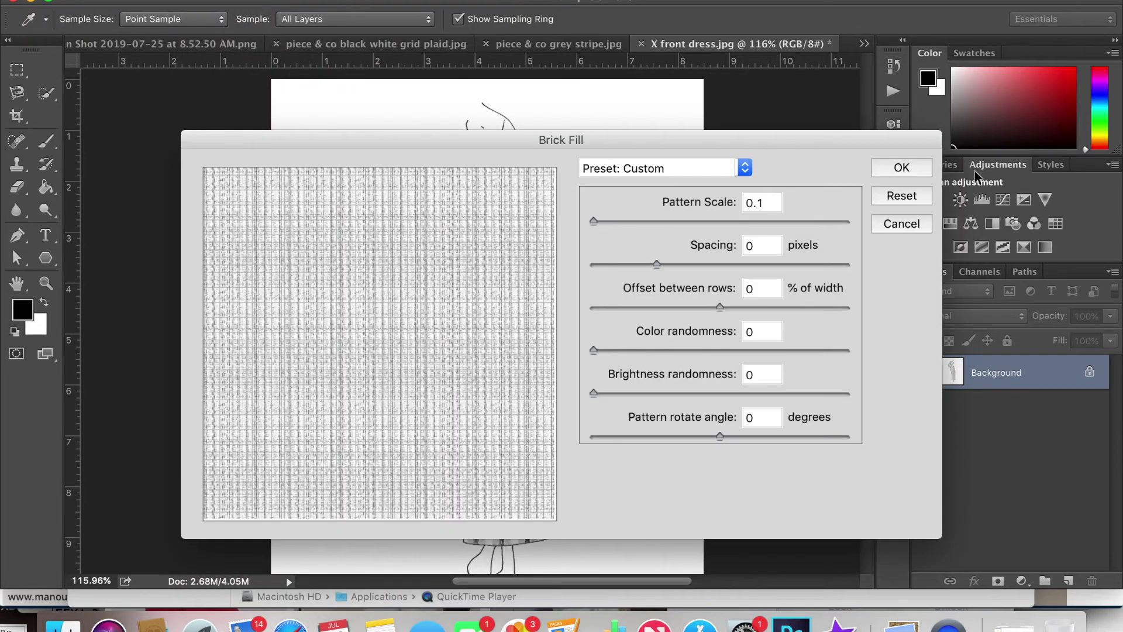
pyautogui.click(922, 166)
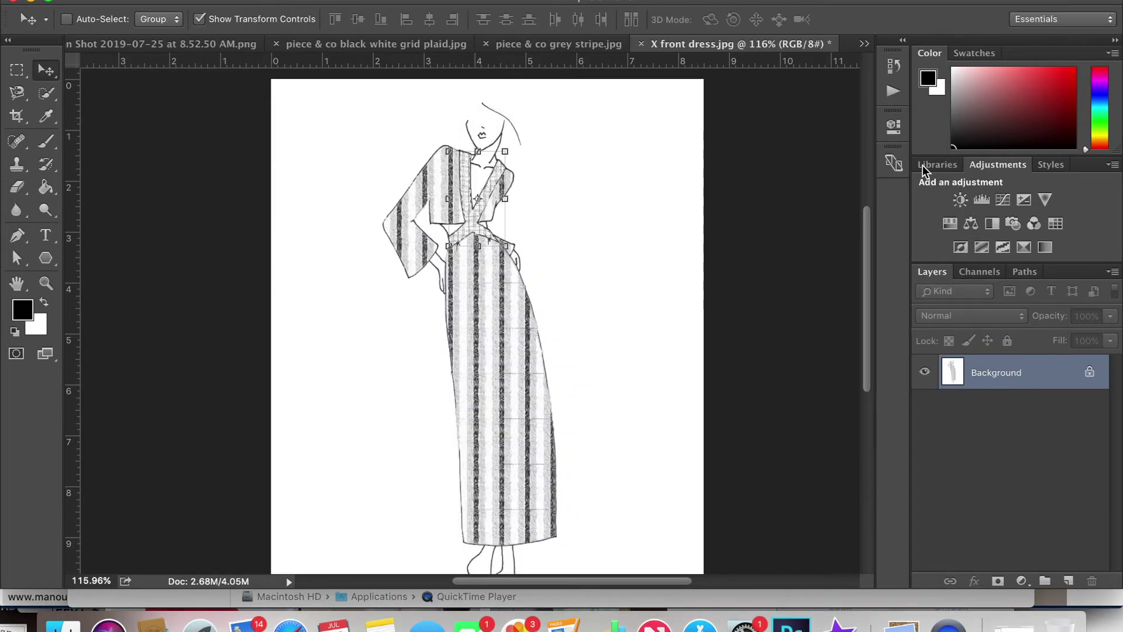
# Step: Refill the trim with the darker grey stripe pattern, then deselect
pyautogui.click(186, 3)
pyautogui.click(211, 373)
pyautogui.click(778, 159)
pyautogui.scroll(-3, 714, 223)
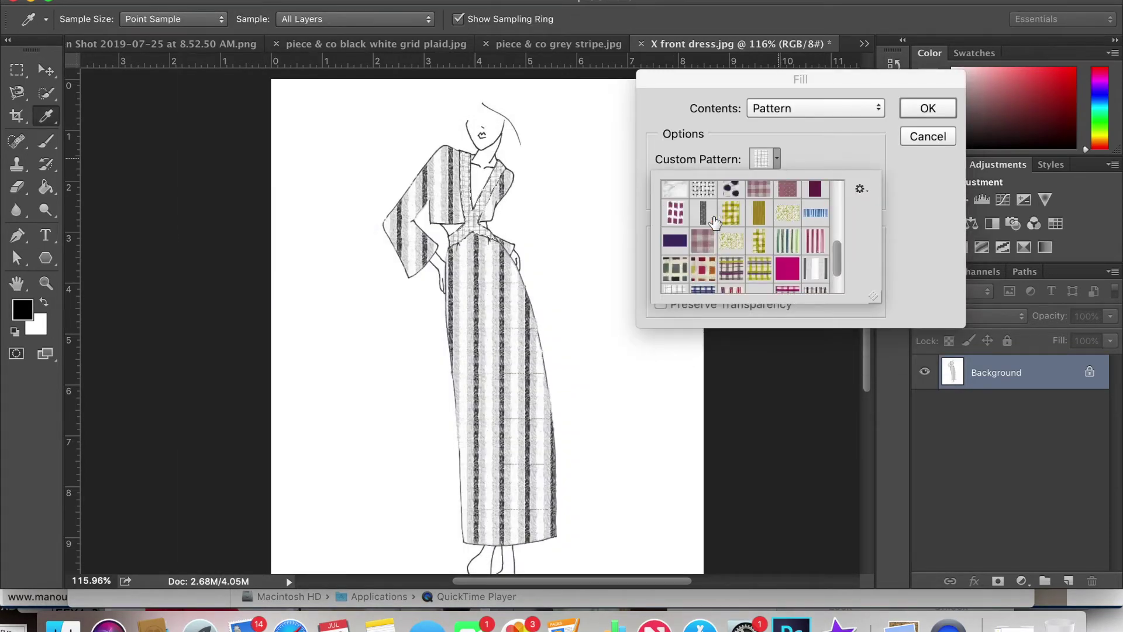
pyautogui.click(703, 212)
pyautogui.click(928, 109)
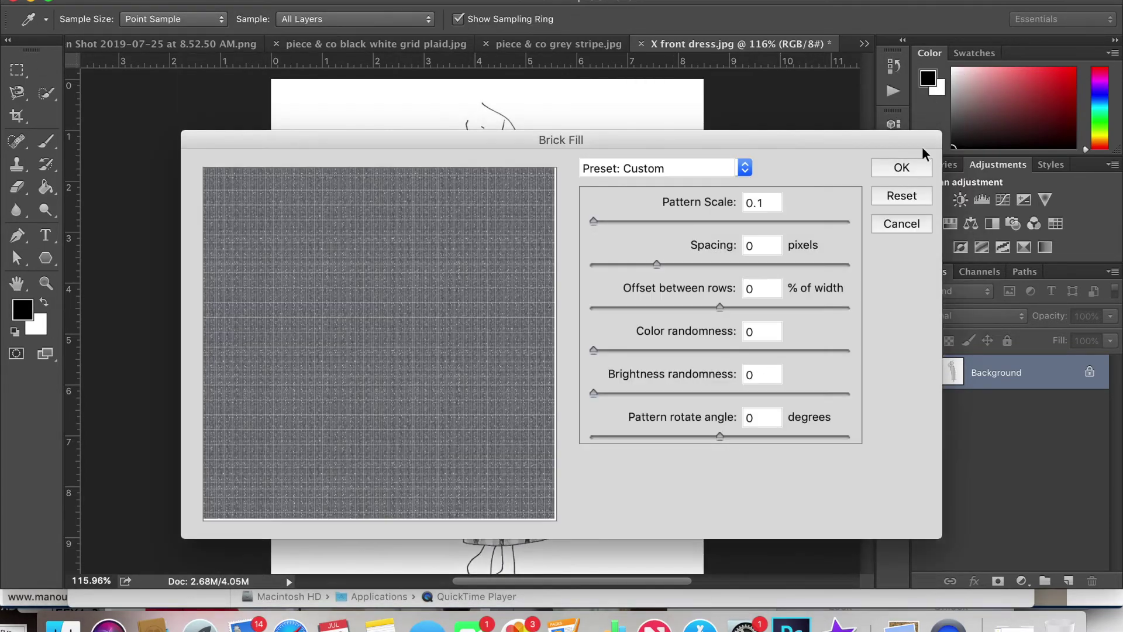
pyautogui.click(899, 166)
pyautogui.press('v')
pyautogui.press('super+d')
# Step: Load the saved 'skirt' selection, then add the 'bodice and sleeves' selection to it
pyautogui.click(362, 3)
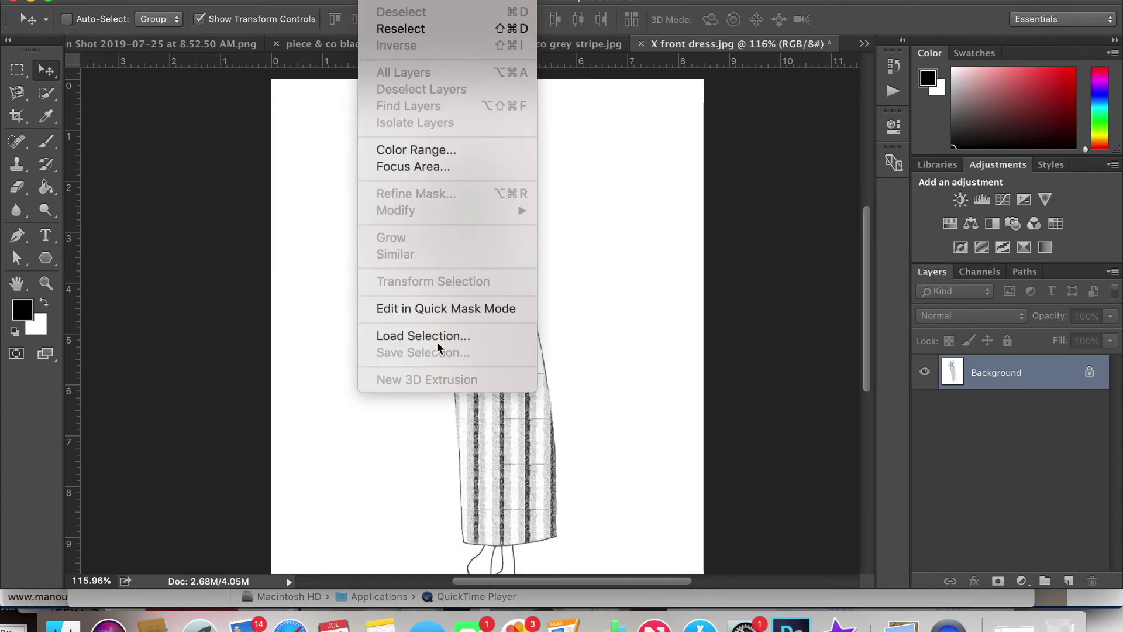
pyautogui.click(433, 338)
pyautogui.click(656, 236)
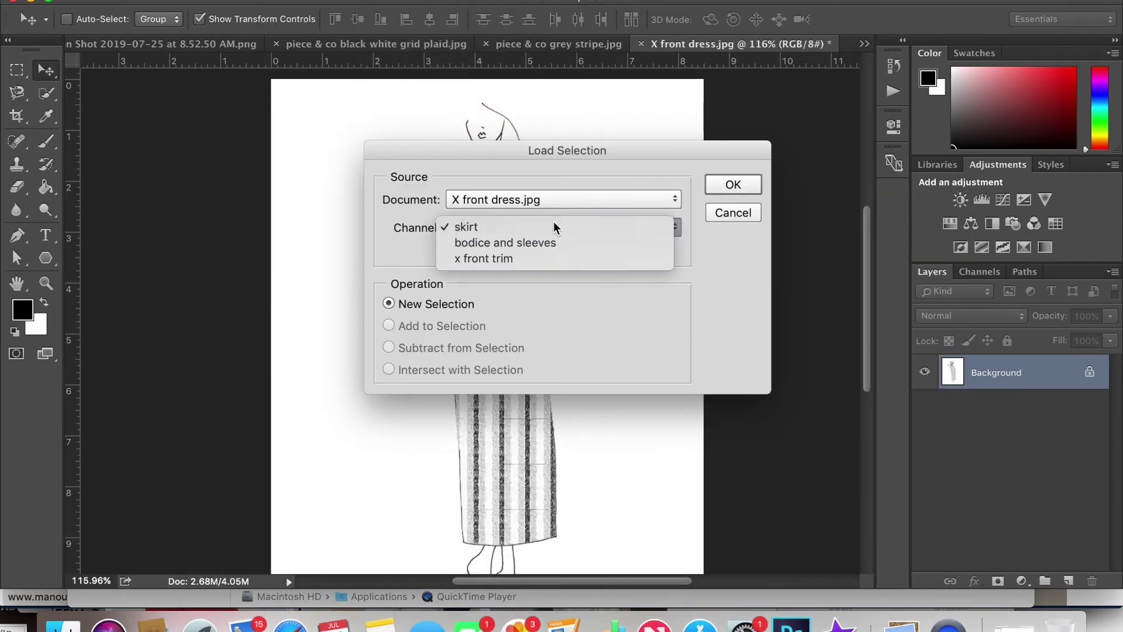
pyautogui.click(552, 225)
pyautogui.click(733, 184)
pyautogui.click(362, 3)
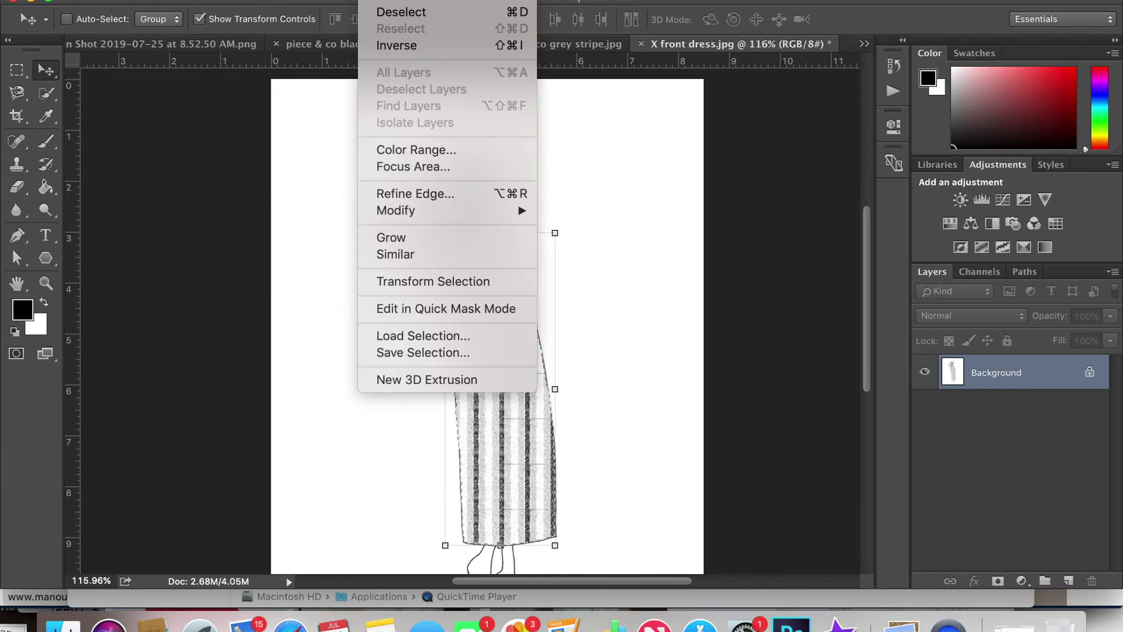
pyautogui.click(437, 338)
pyautogui.click(564, 228)
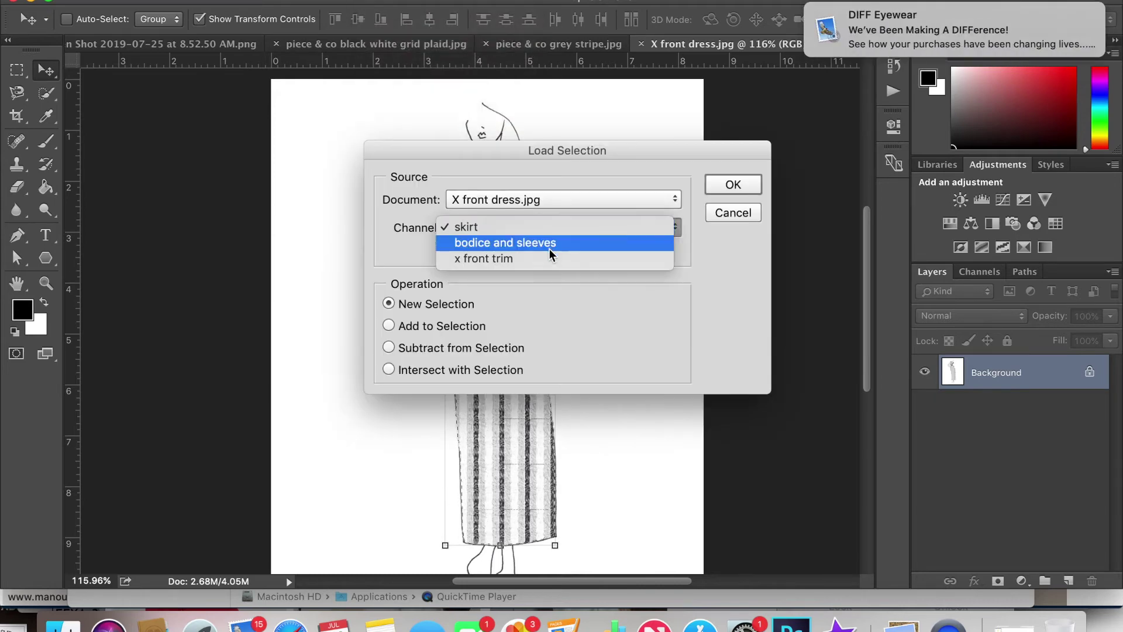
pyautogui.click(547, 248)
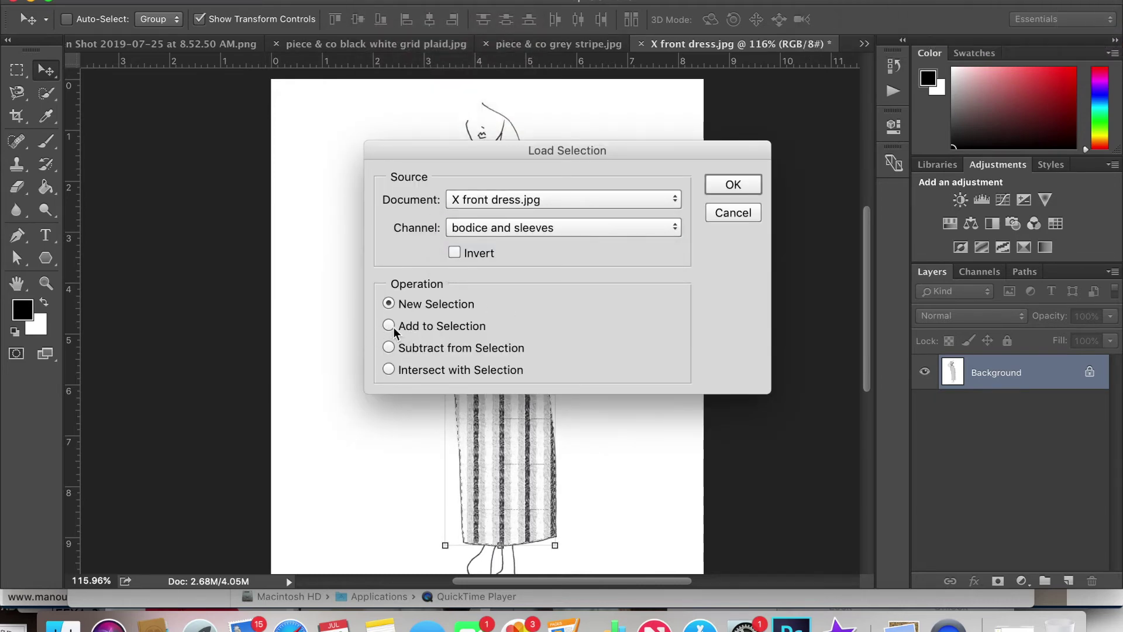
pyautogui.click(731, 184)
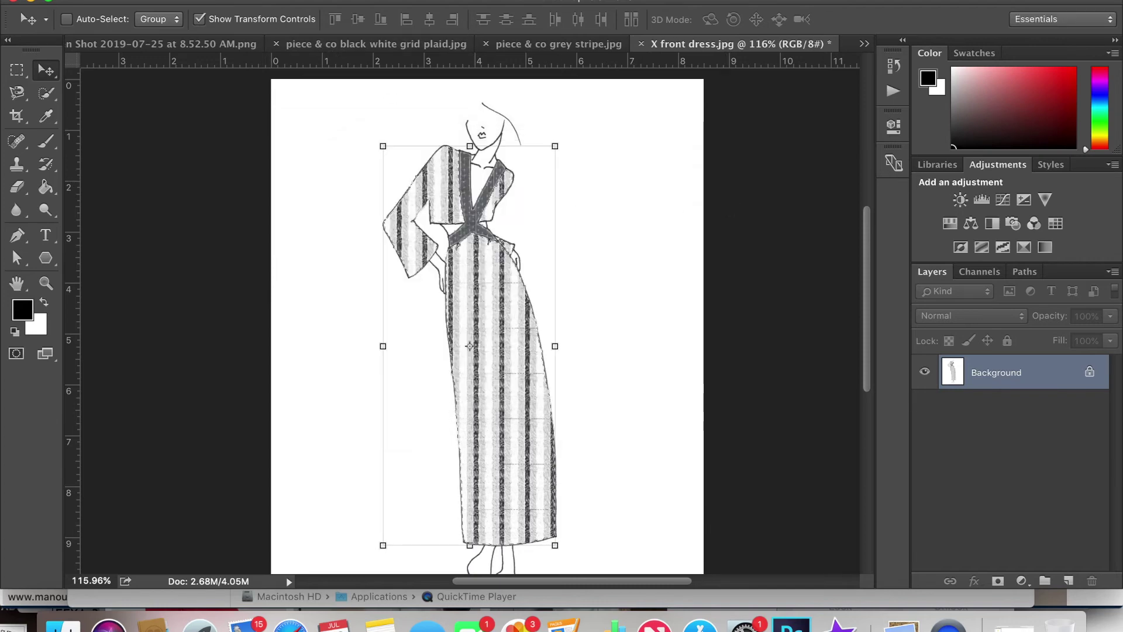
# Step: Fill the combined selection with the green plaid pattern using Brick Fill
pyautogui.click(193, 2)
pyautogui.click(209, 237)
pyautogui.click(776, 159)
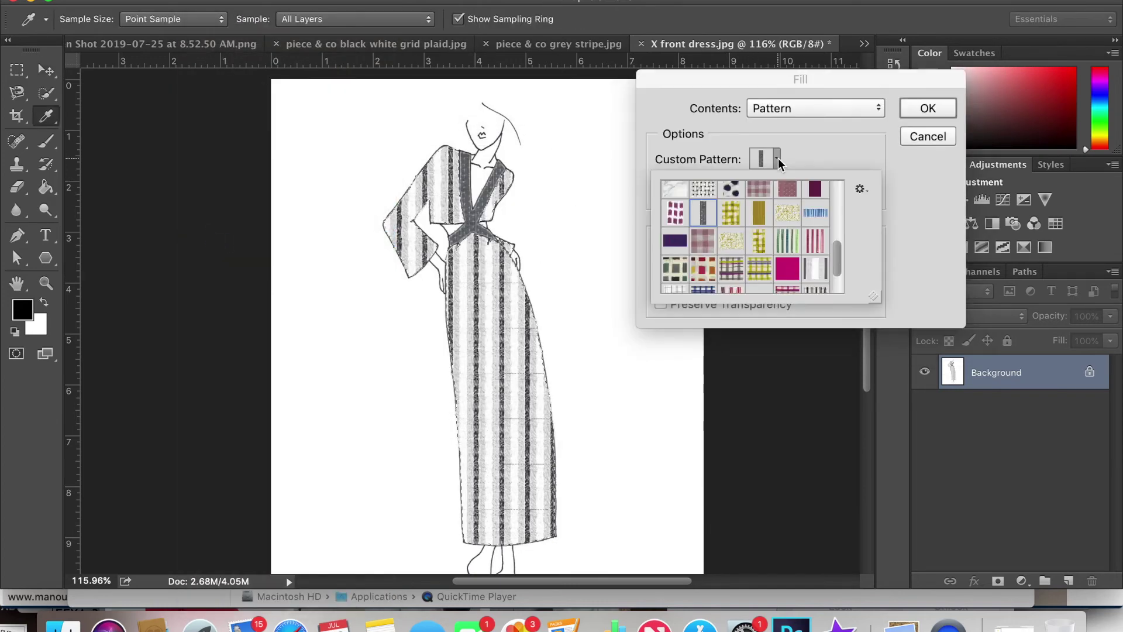
pyautogui.click(675, 269)
pyautogui.click(859, 152)
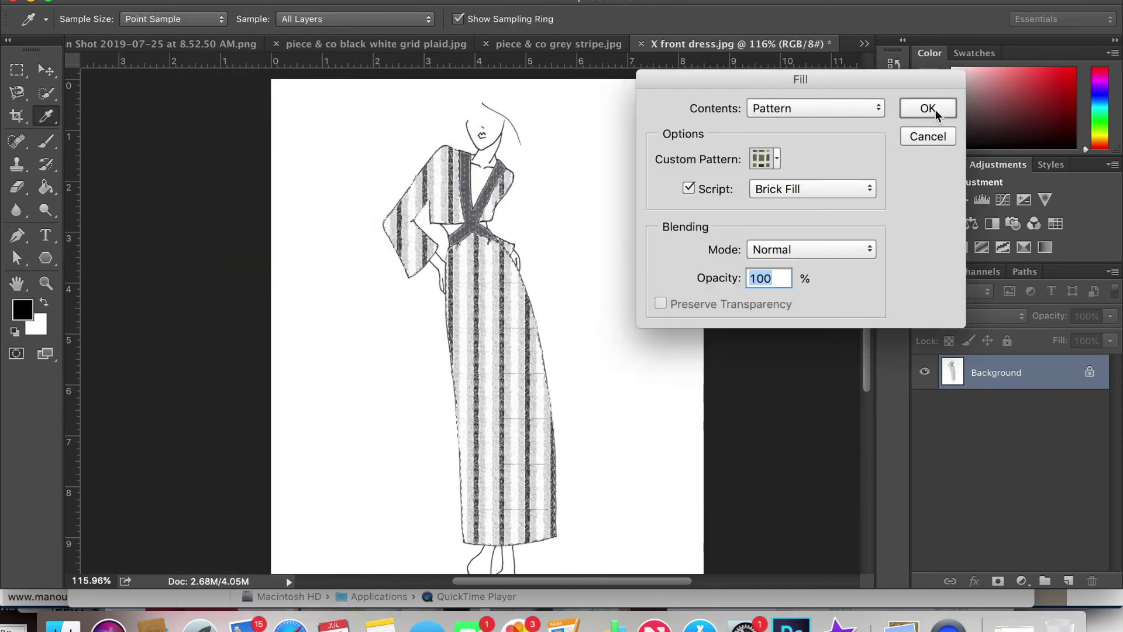
pyautogui.click(935, 110)
pyautogui.click(900, 170)
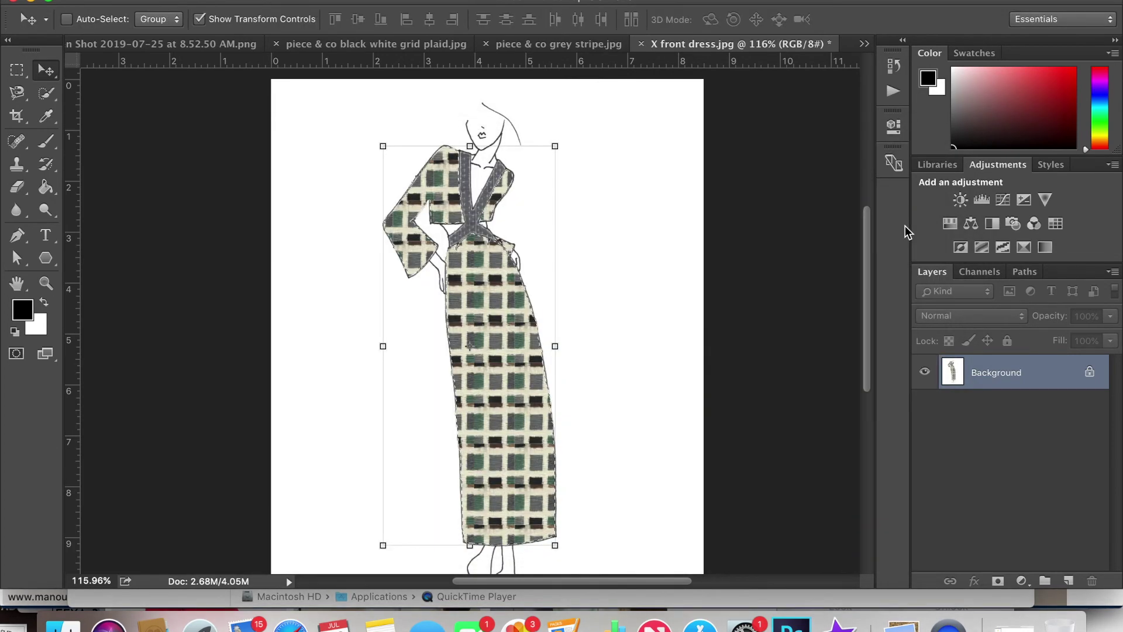
# Step: Scroll the canvas to show the whole plaid dress figure at about 102%, head to feet
pyautogui.scroll(-1, 763, 268)
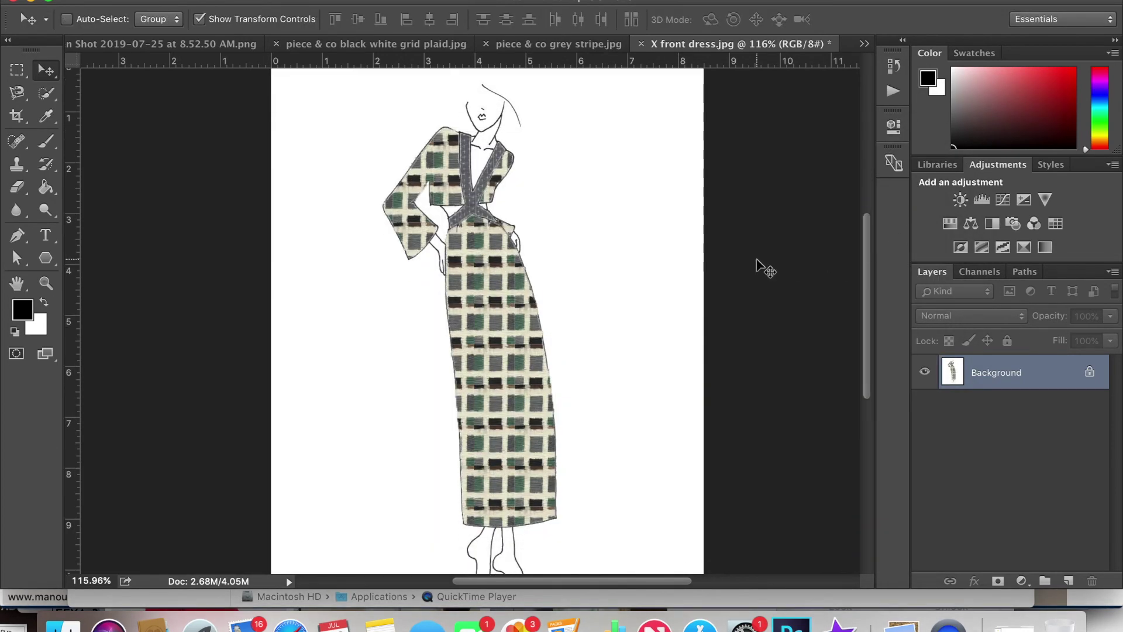
pyautogui.scroll(-1, 763, 268)
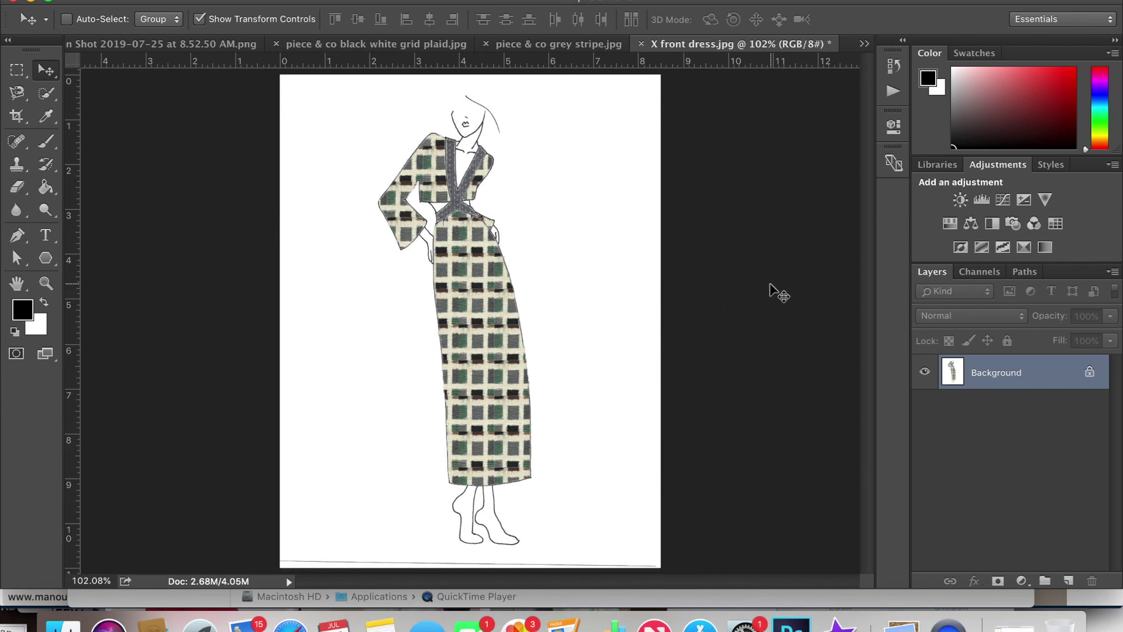